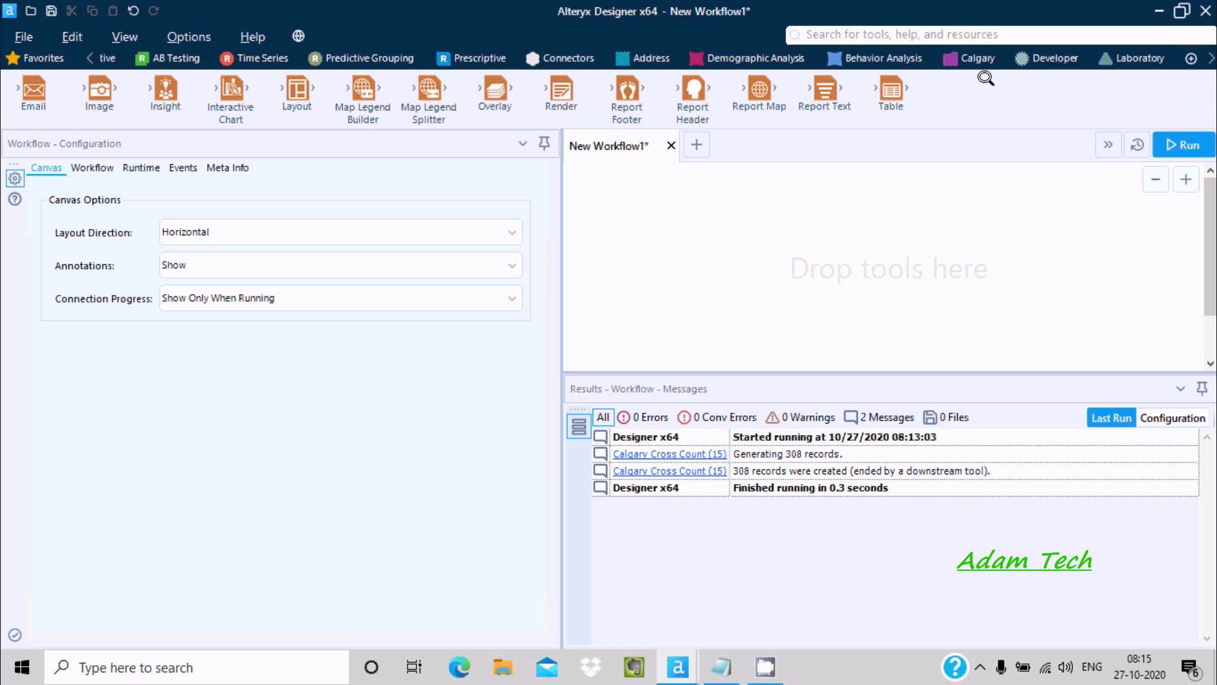
# Step: Add a Calgary Cross Count tool to the empty canvas and set its data file to Pet Store.cydb from the CalgaryData folder
pyautogui.click(970, 59)
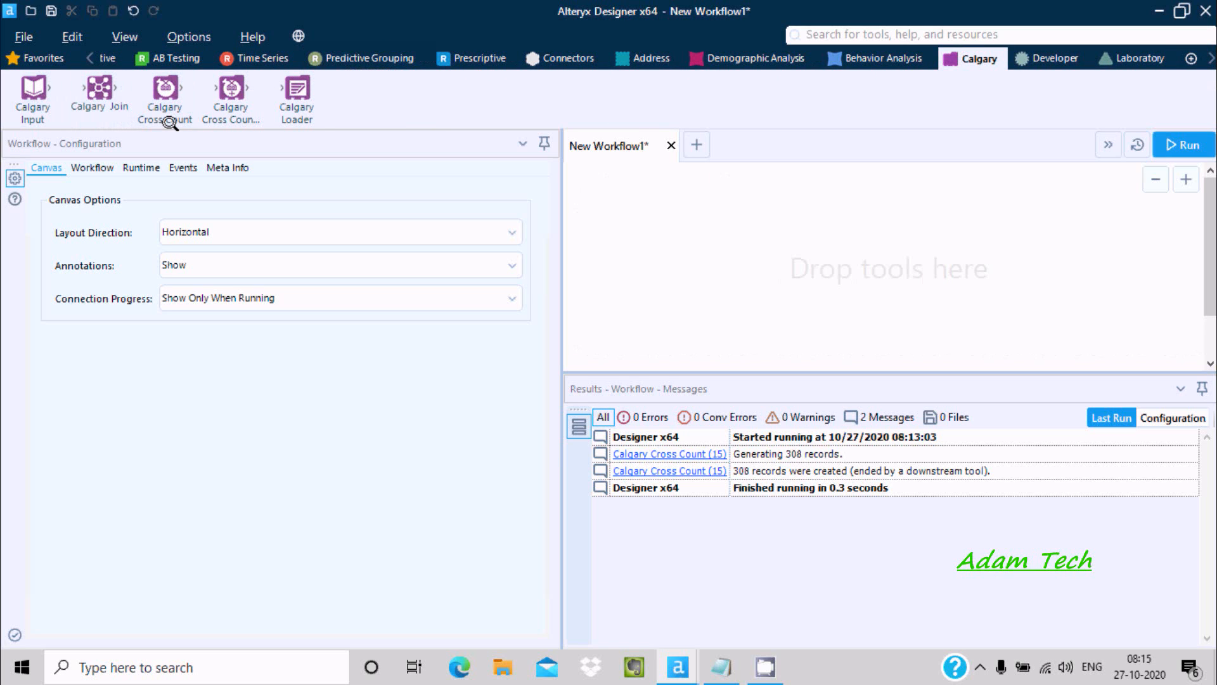
pyautogui.moveTo(231, 87)
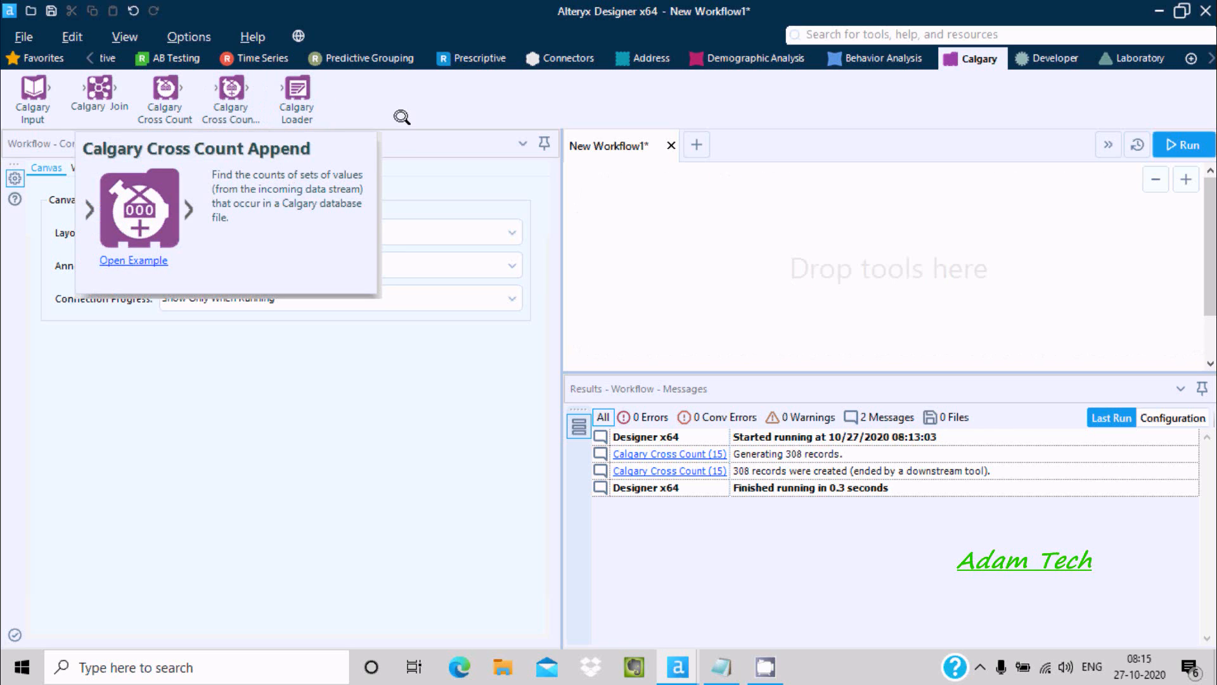
pyautogui.moveTo(164, 90)
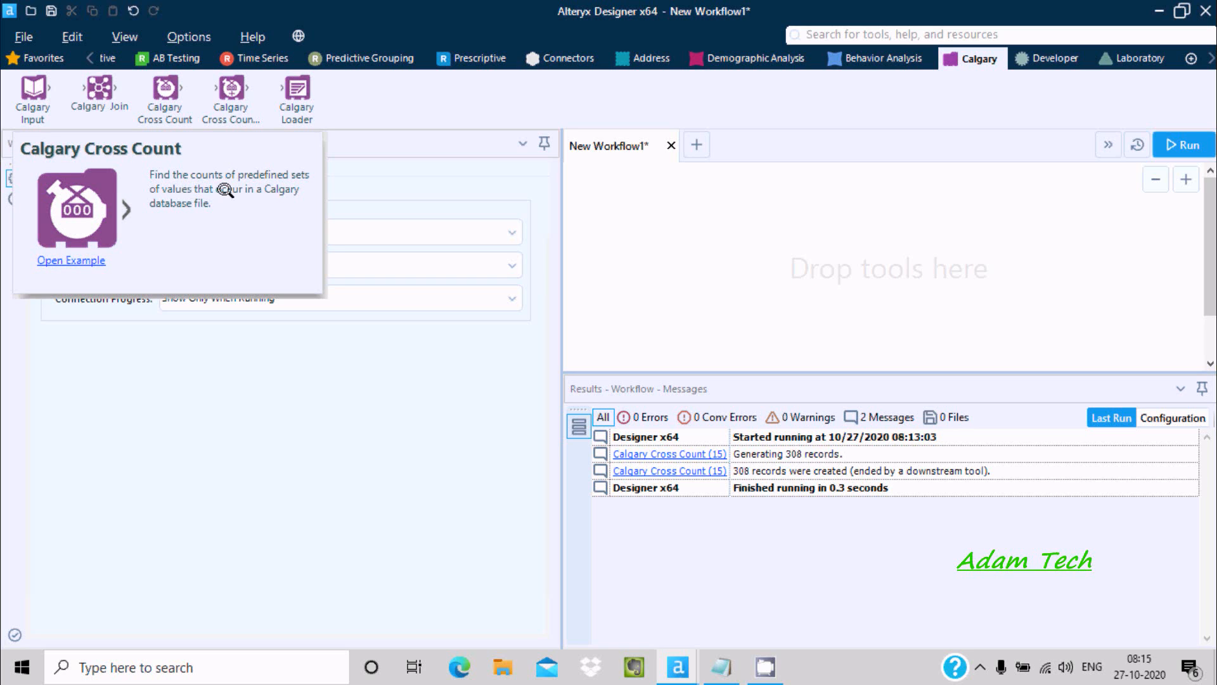
pyautogui.moveTo(163, 90); pyautogui.dragTo(668, 215)
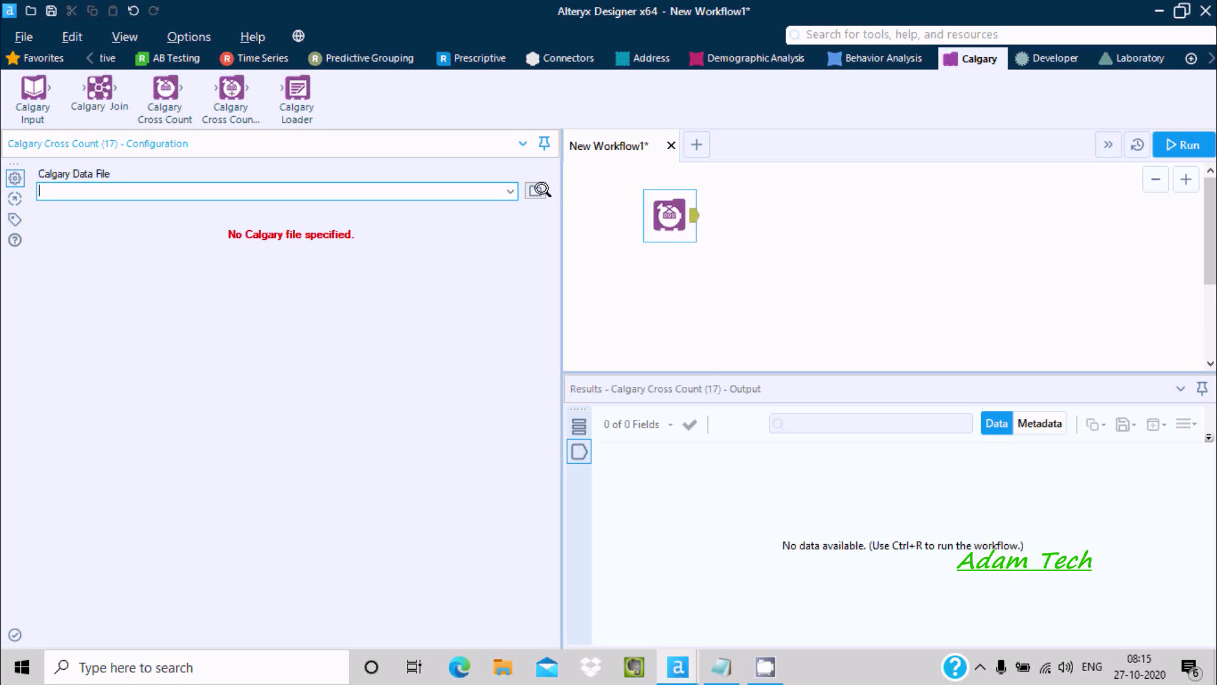
pyautogui.click(540, 191)
pyautogui.click(204, 174)
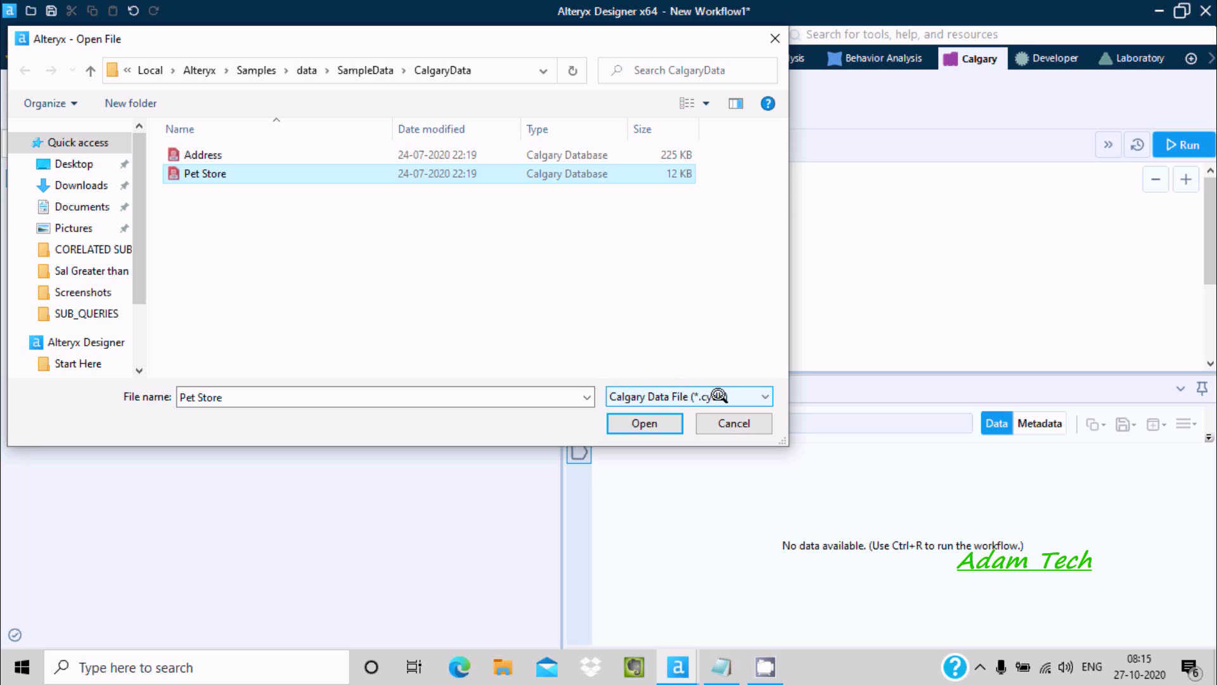
pyautogui.click(644, 423)
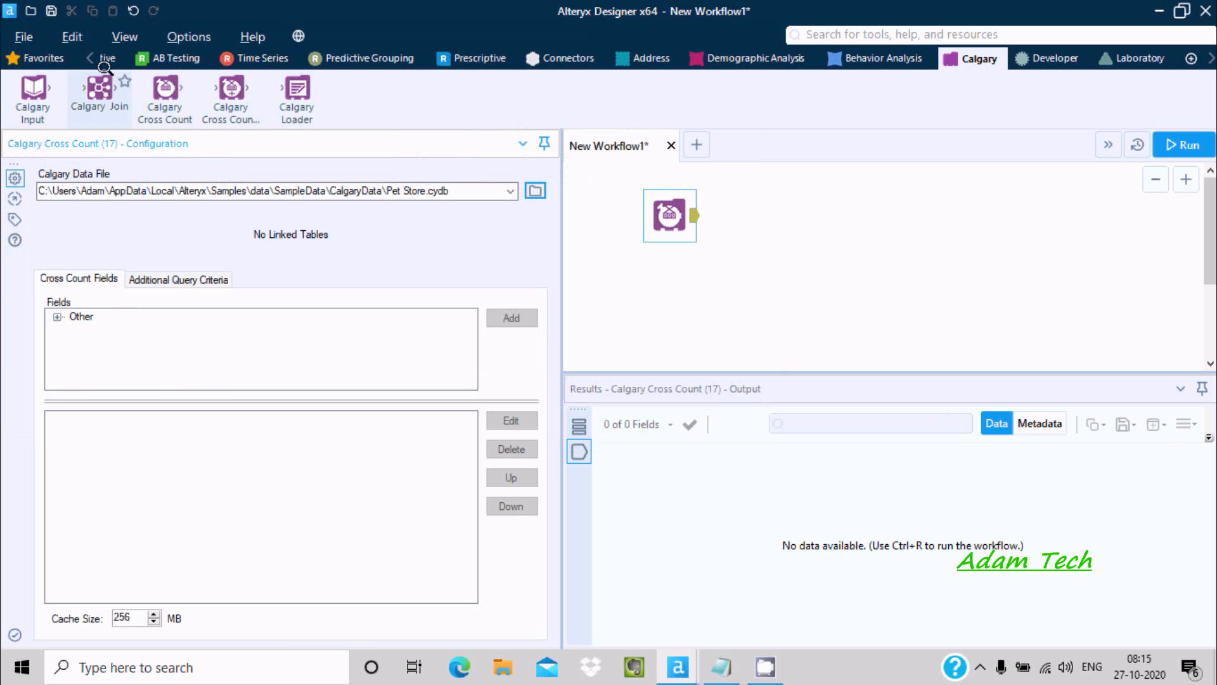
# Step: Add a Report Text tool to the canvas and connect it to the Calgary Cross Count output
pyautogui.click(86, 57)
pyautogui.click(87, 57)
pyautogui.click(87, 57)
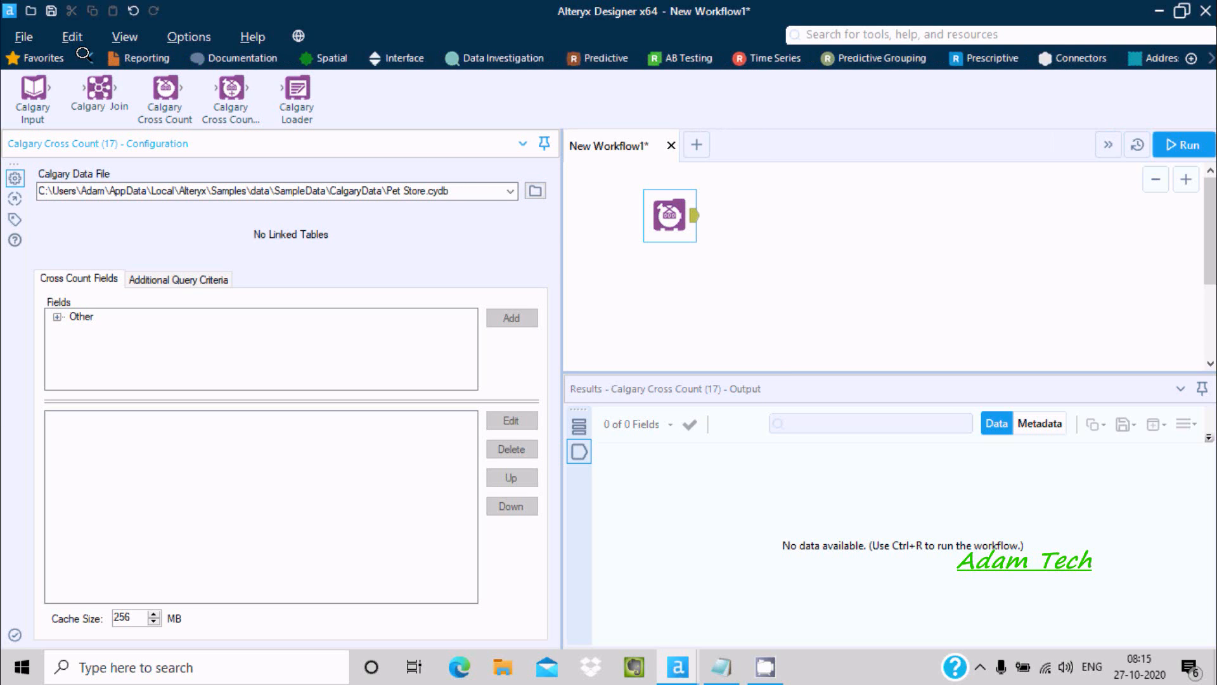
pyautogui.click(86, 57)
pyautogui.click(212, 59)
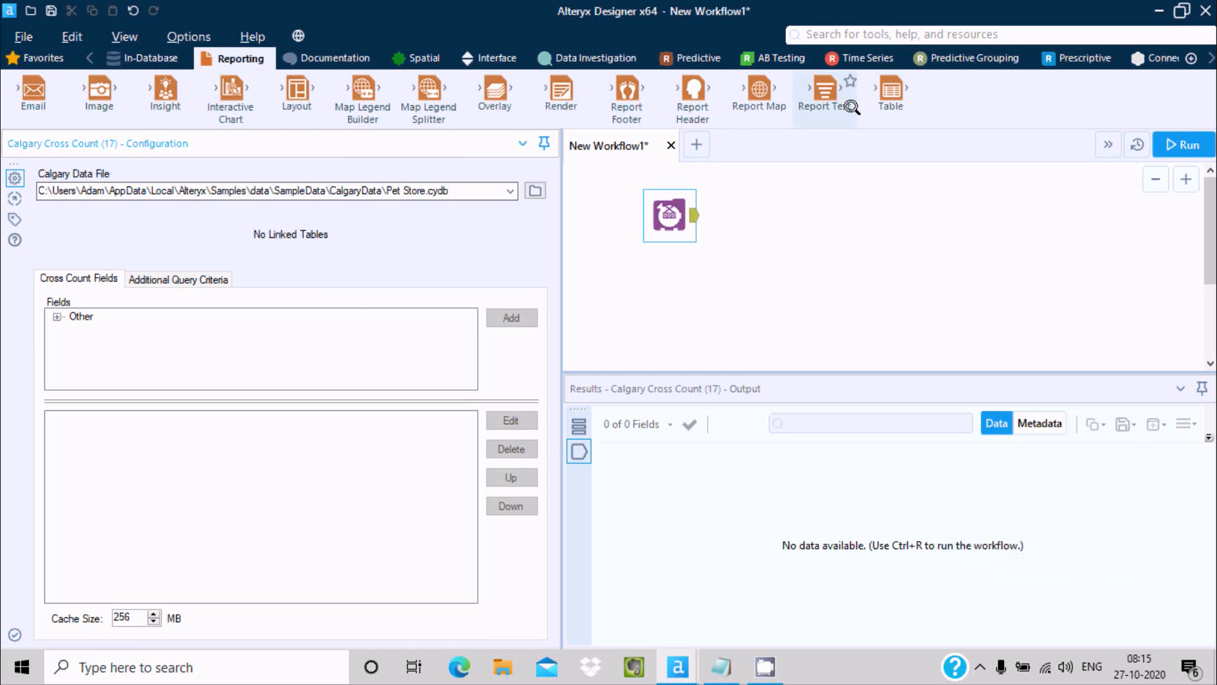
pyautogui.moveTo(833, 209); pyautogui.dragTo(694, 215)
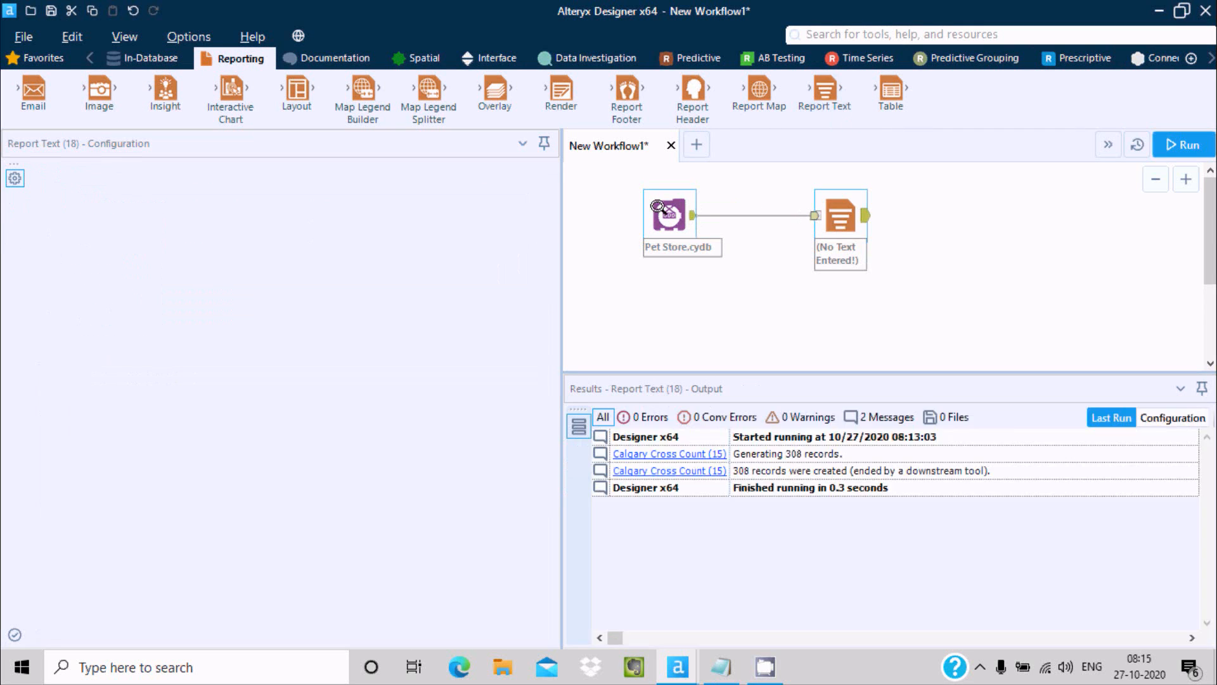
# Step: Try to run the workflow without any cross count field selected
pyautogui.click(657, 206)
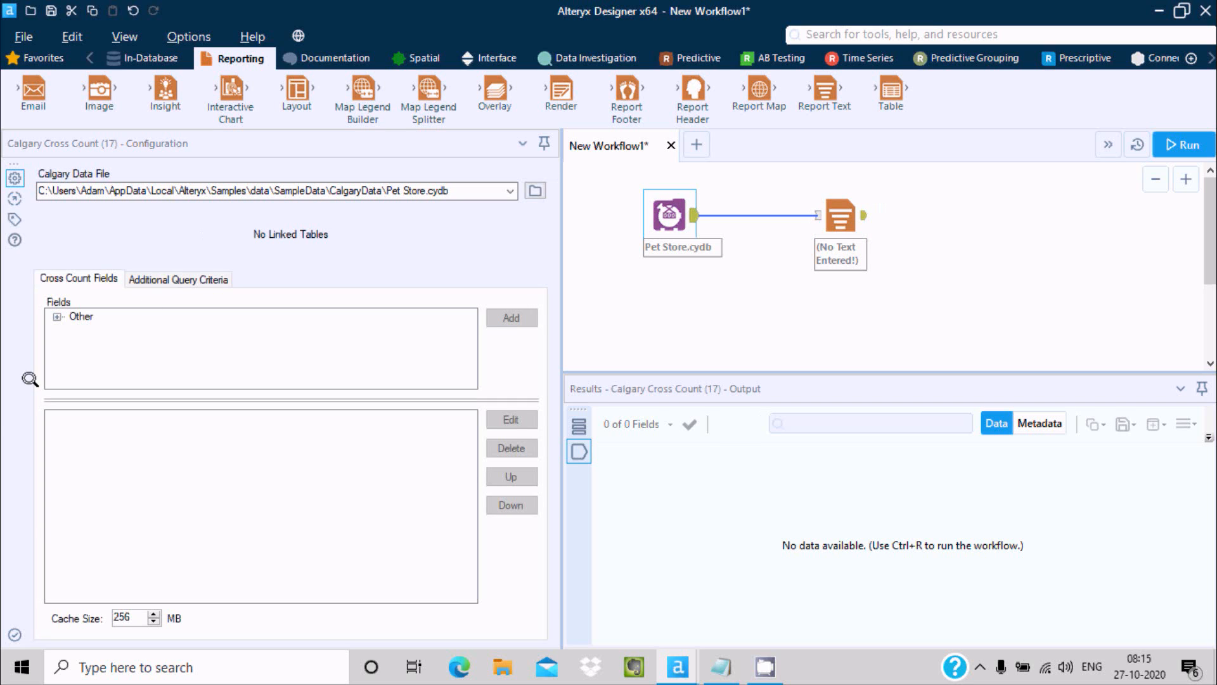
pyautogui.click(1184, 145)
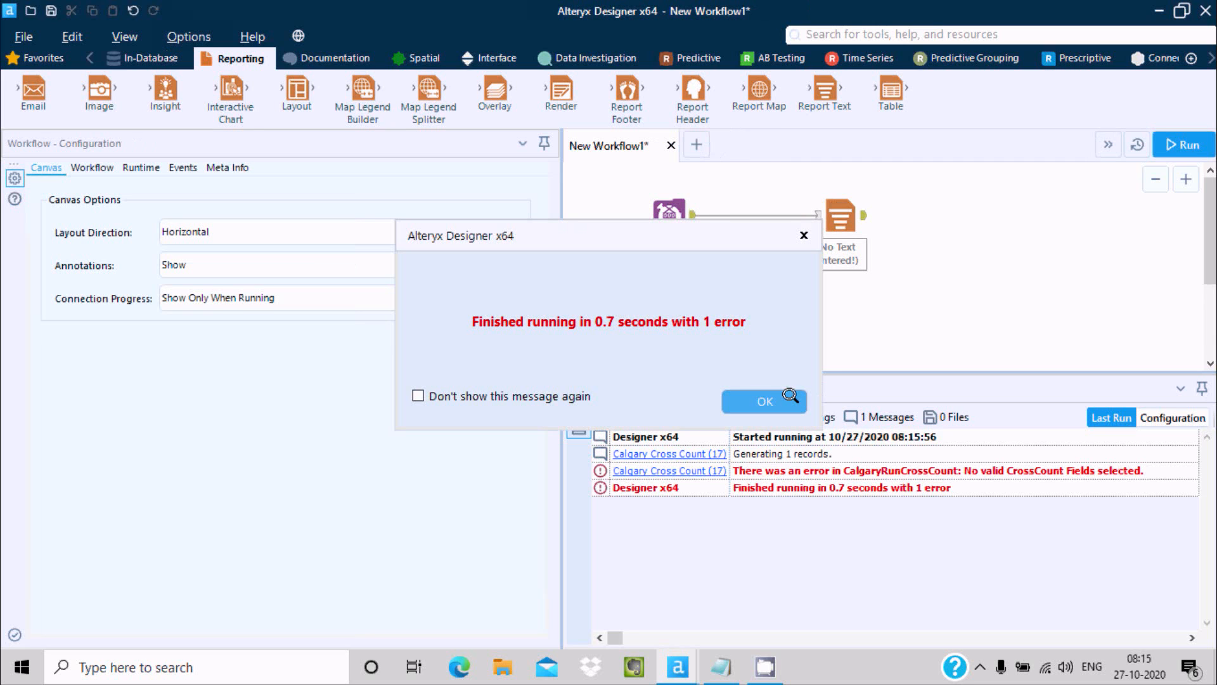
pyautogui.click(780, 399)
# Step: Add City as a cross count field in the Calgary Cross Count tool and run the workflow
pyautogui.click(658, 202)
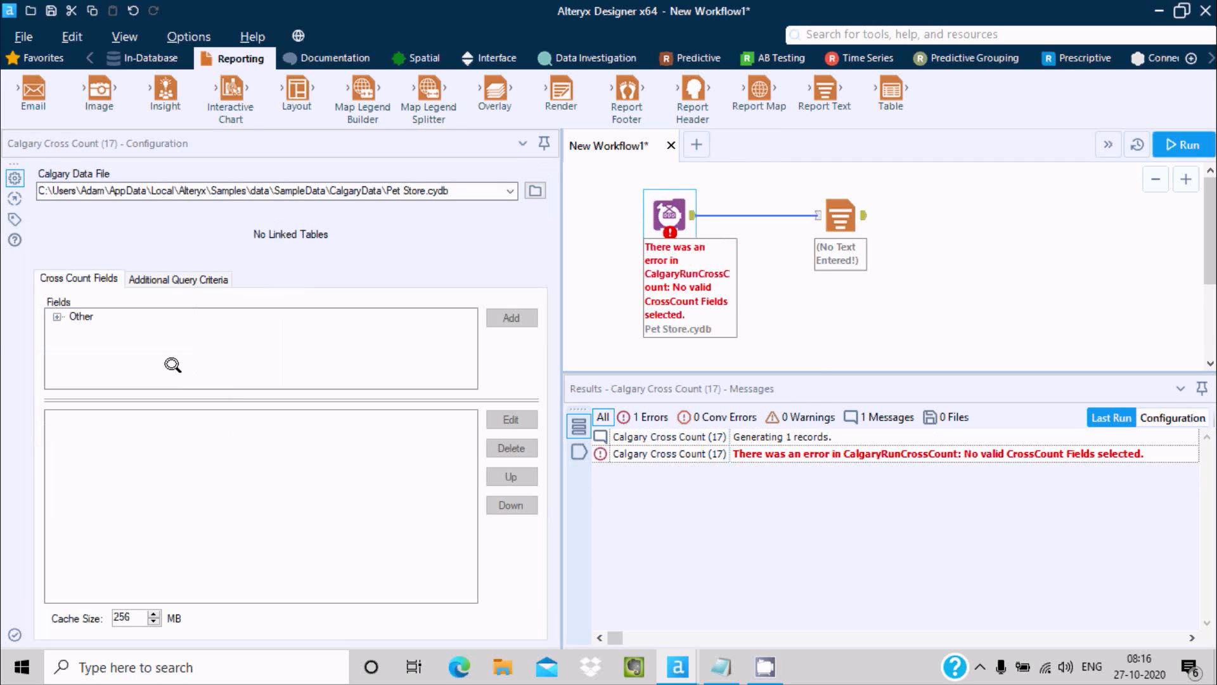
pyautogui.click(91, 345)
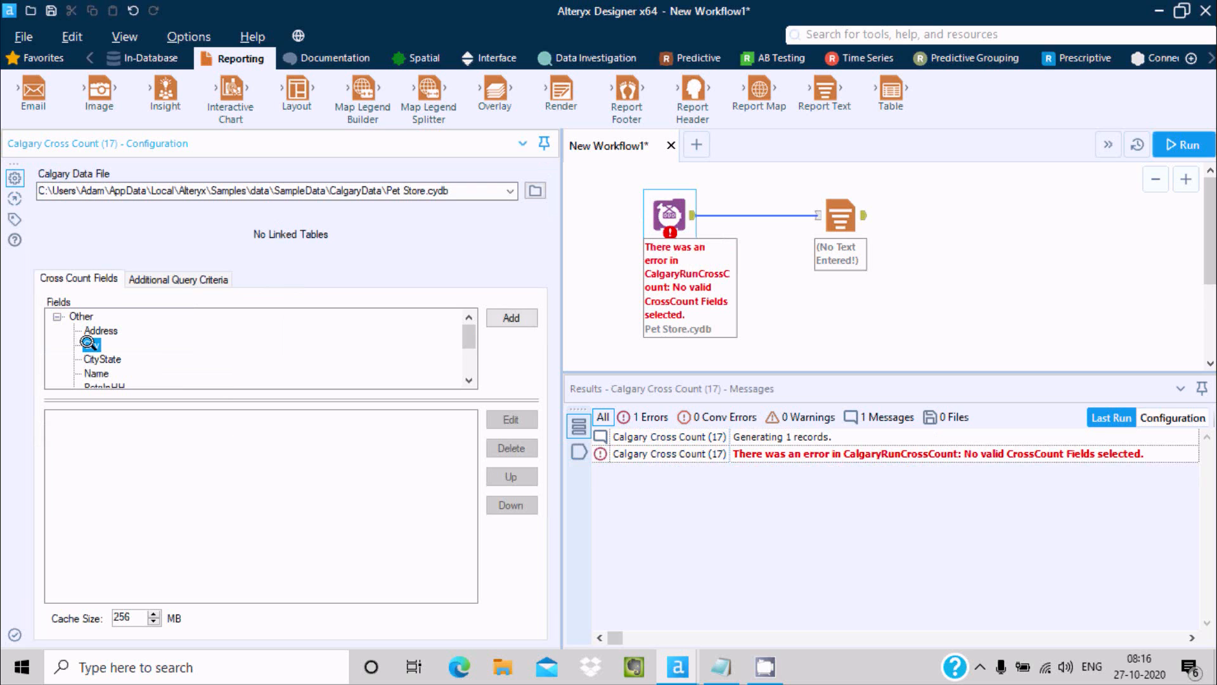
pyautogui.click(511, 317)
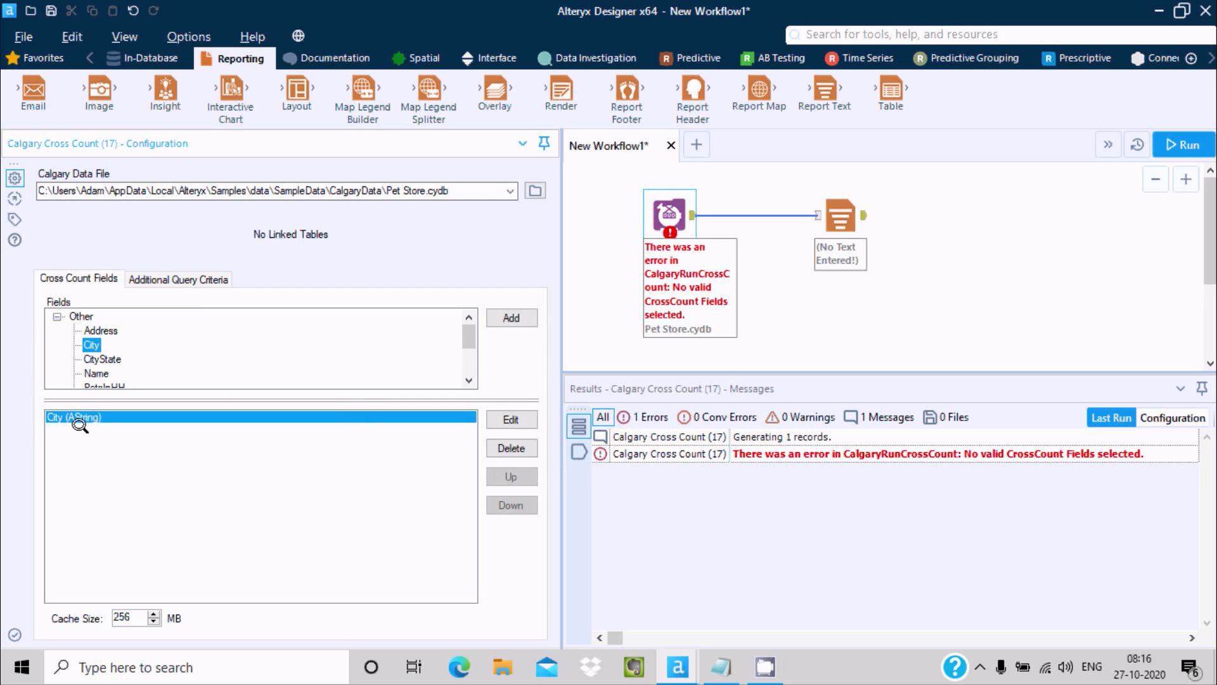
pyautogui.click(1203, 149)
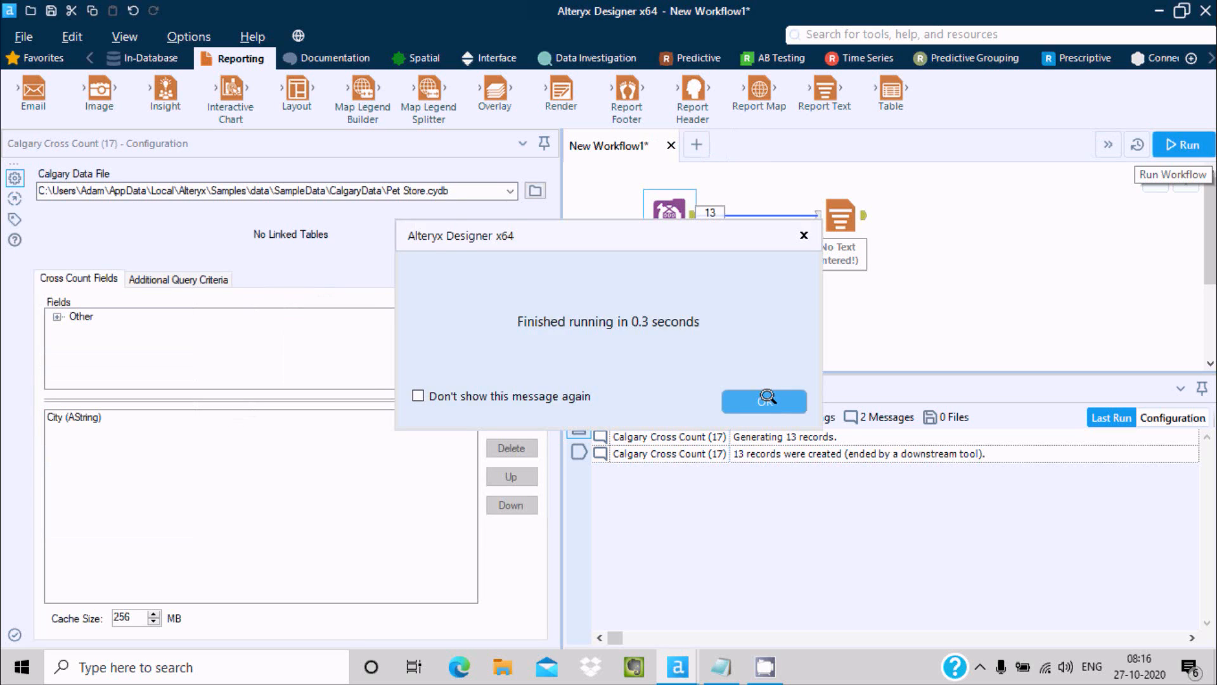
pyautogui.click(768, 398)
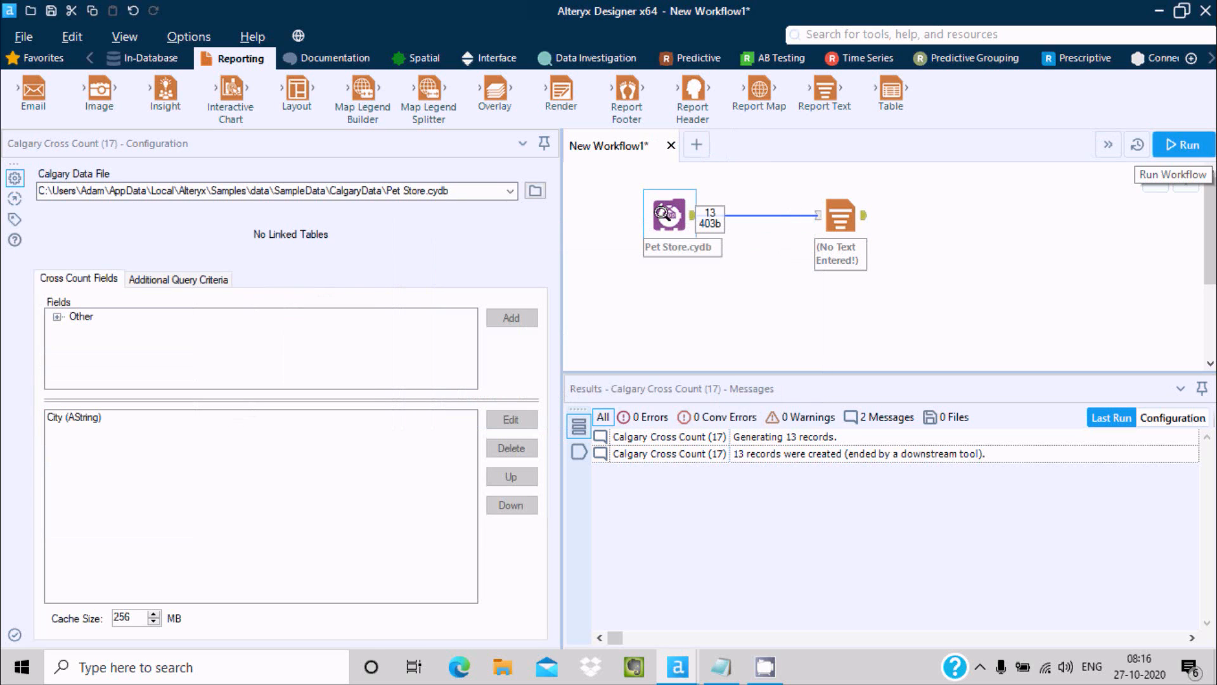
# Step: Display the output records of the Calgary Cross Count tool to review the count per city
pyautogui.click(838, 217)
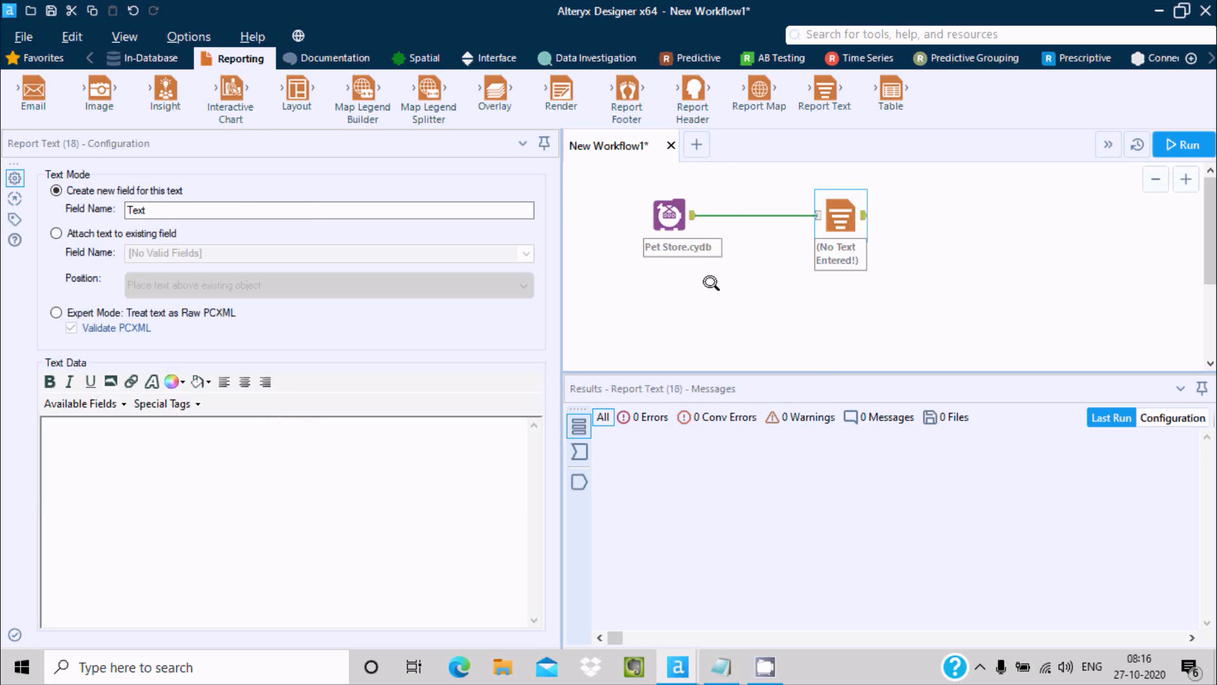
pyautogui.click(669, 215)
pyautogui.click(573, 449)
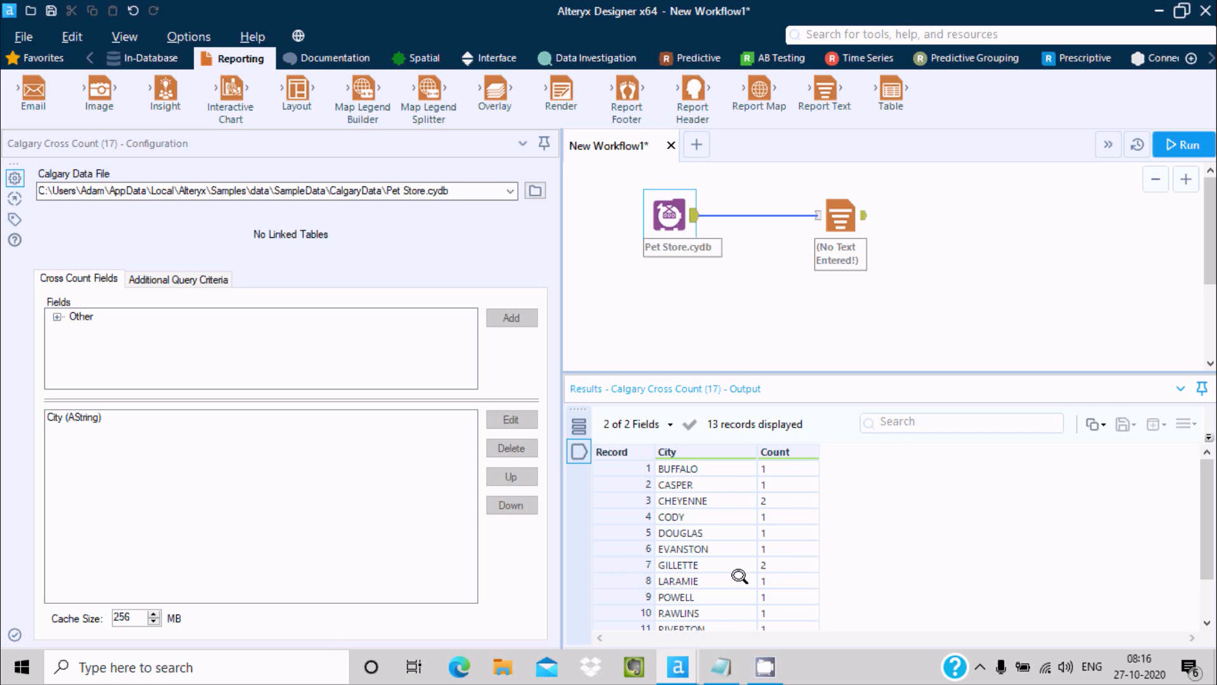
# Step: Compare the city counts with the City column of the source Pet Store.cydb table, checking the Cheyenne and Gillette records
pyautogui.moveTo(678, 662)
pyautogui.click(644, 592)
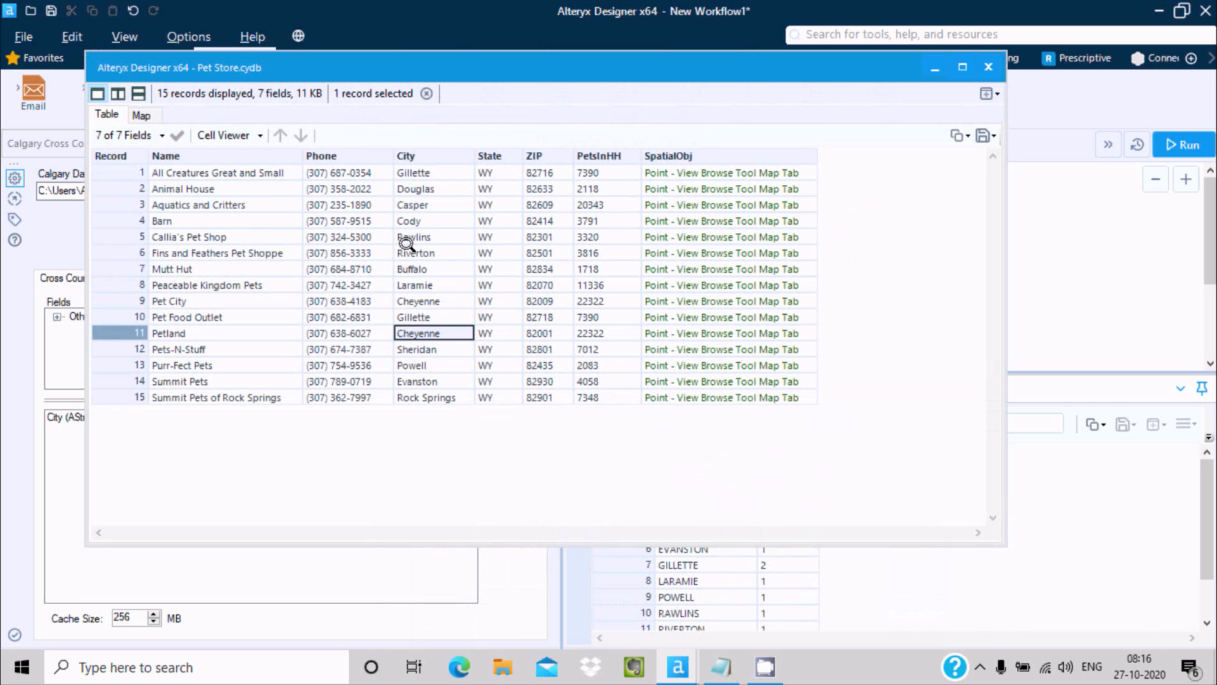
pyautogui.click(414, 301)
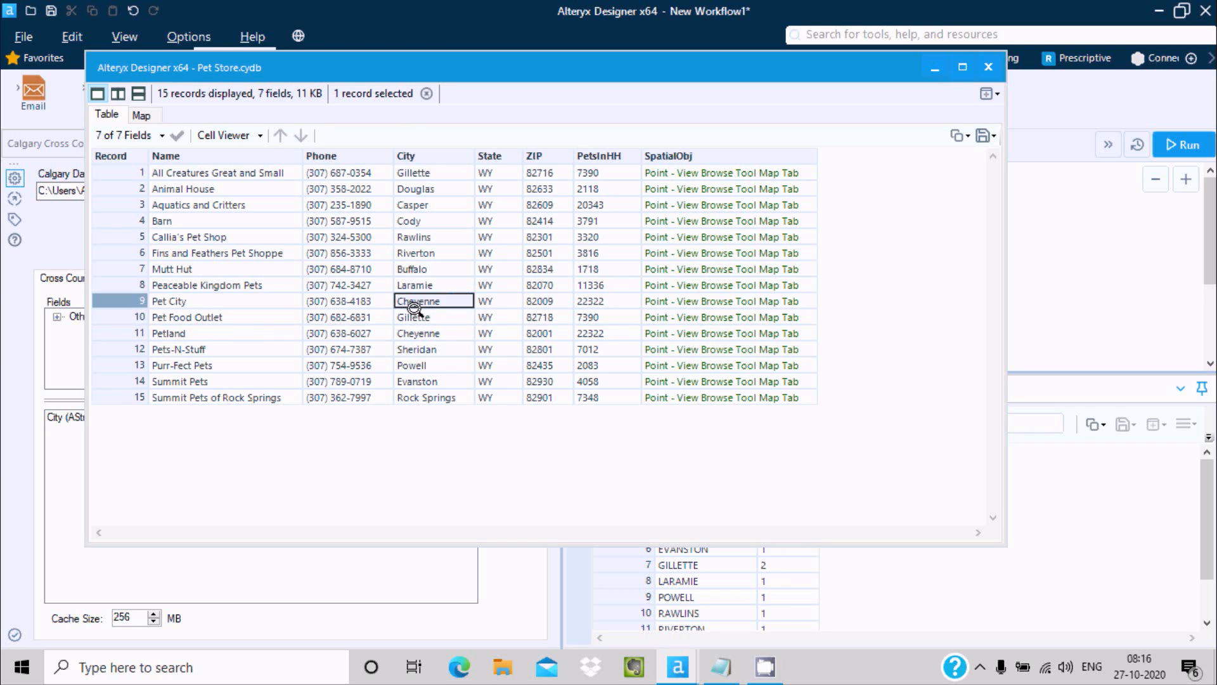
pyautogui.press('Down')
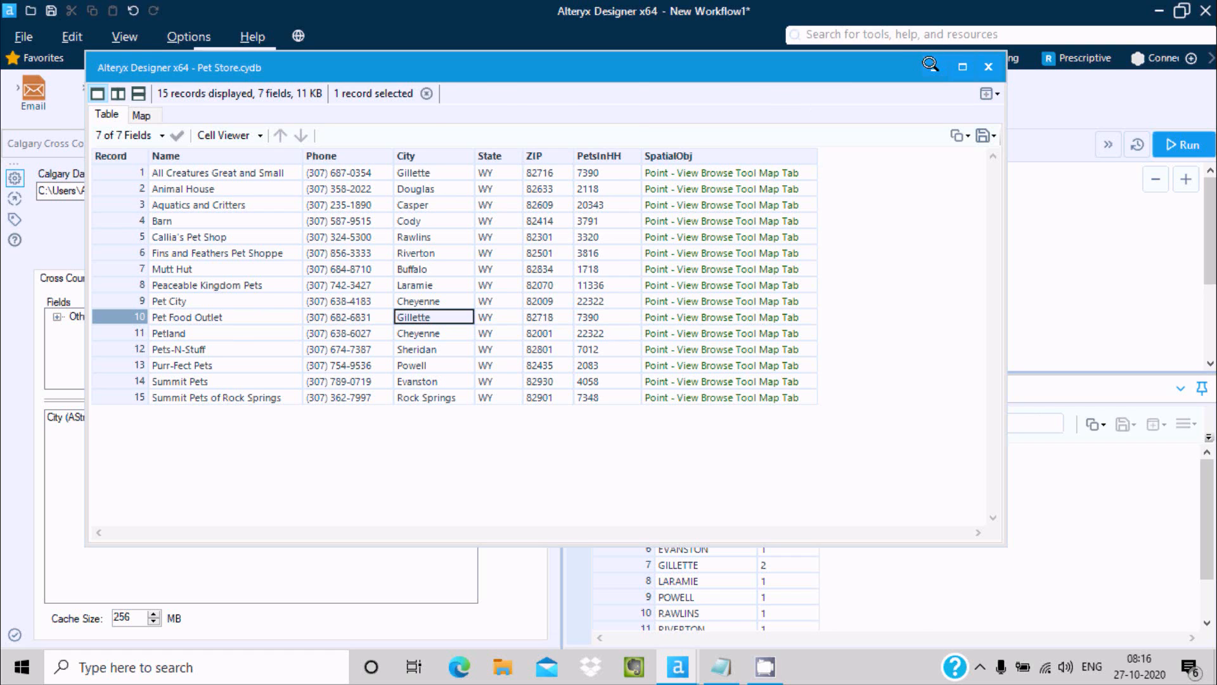
pyautogui.click(935, 67)
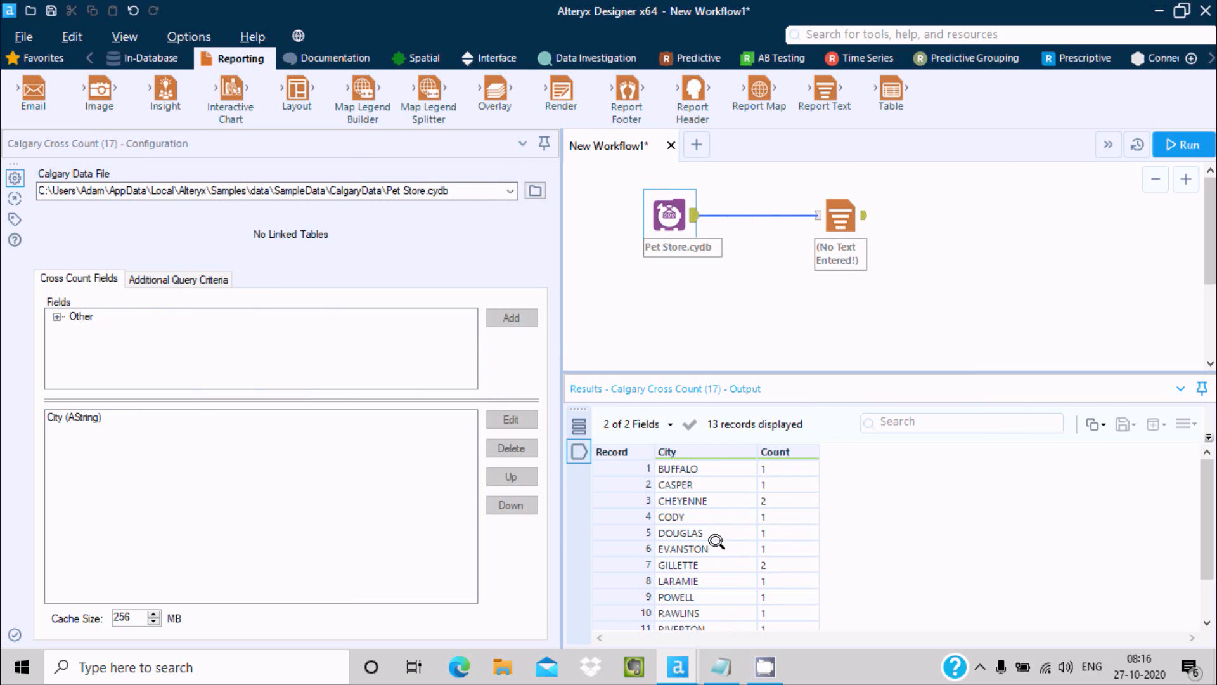
# Step: Edit the City cross count field and insert an Or group into the query of the BUFFALO value
pyautogui.click(89, 416)
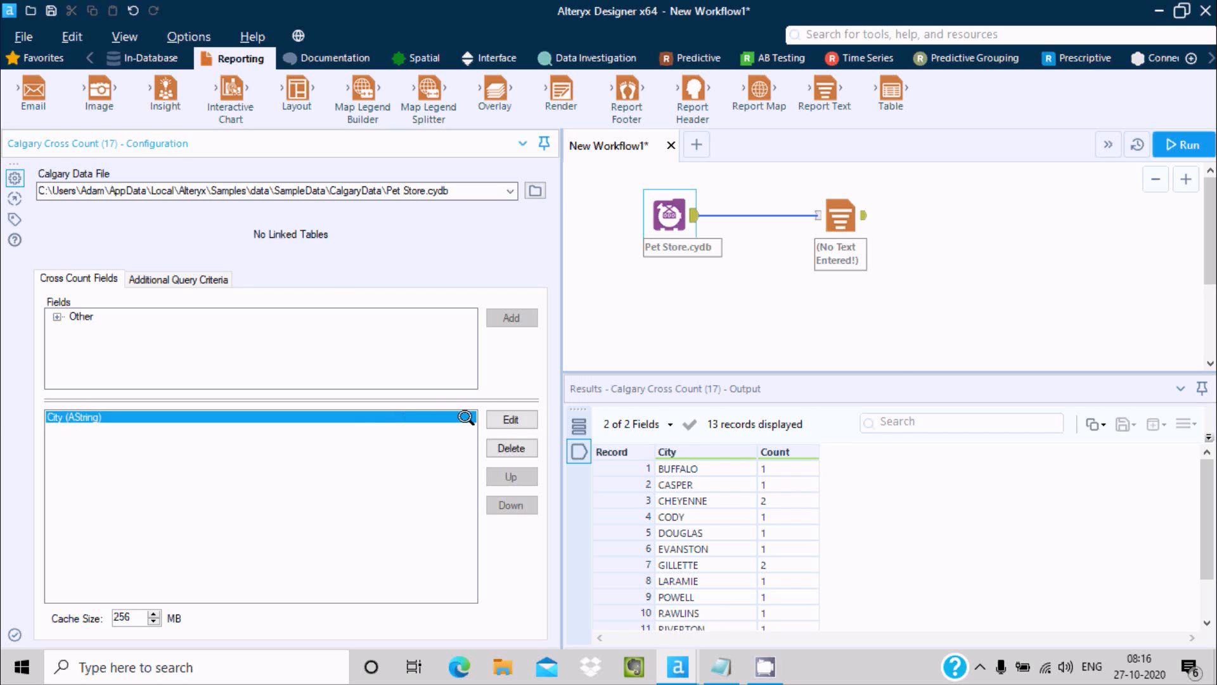
pyautogui.click(500, 415)
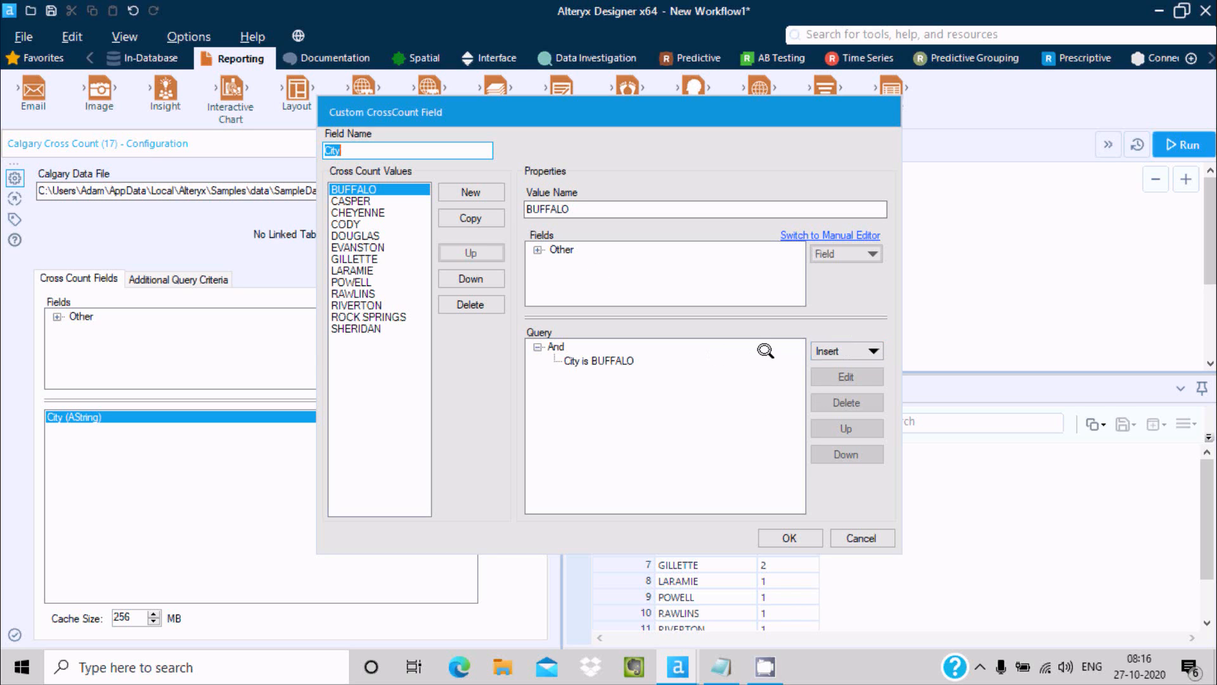
pyautogui.click(850, 345)
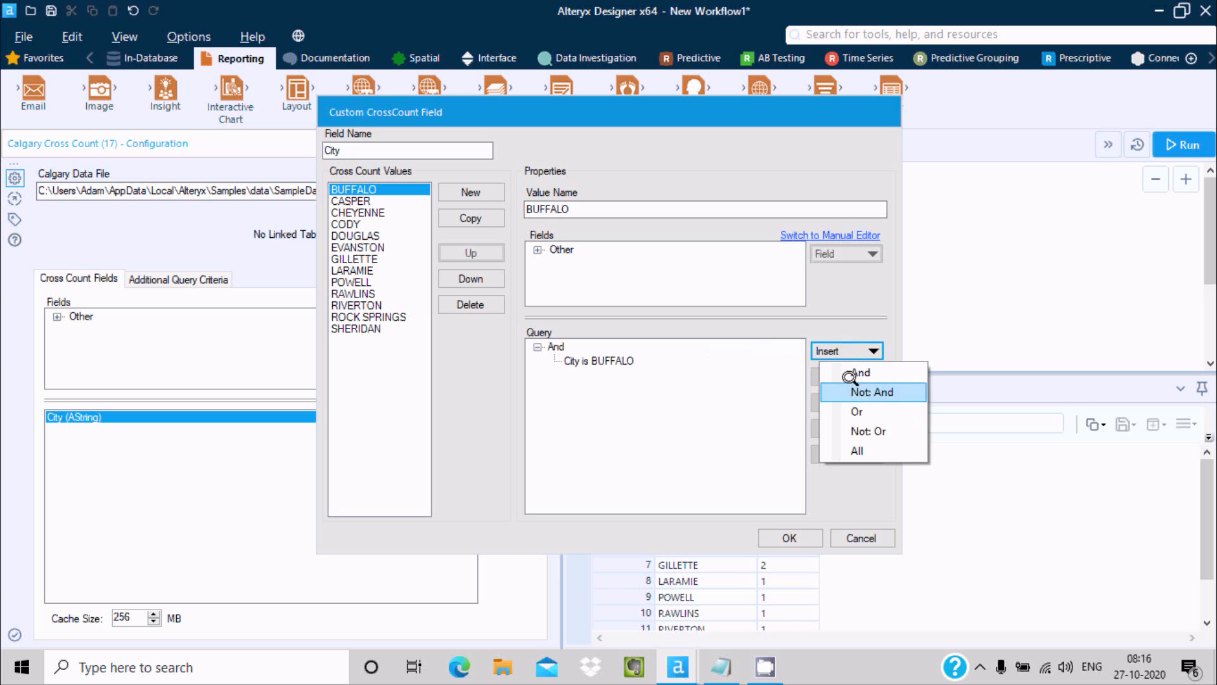
pyautogui.click(848, 412)
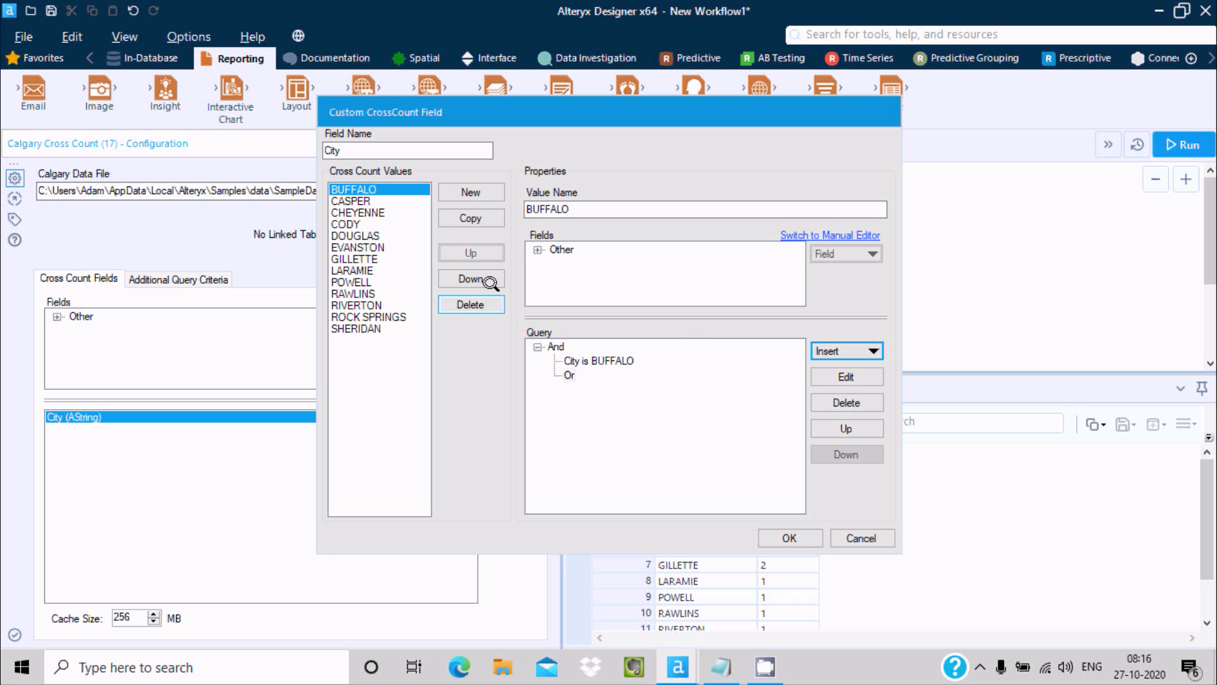
# Step: Add an Address condition with the listed Lincolnway address under the Or group and save the custom City field
pyautogui.click(537, 250)
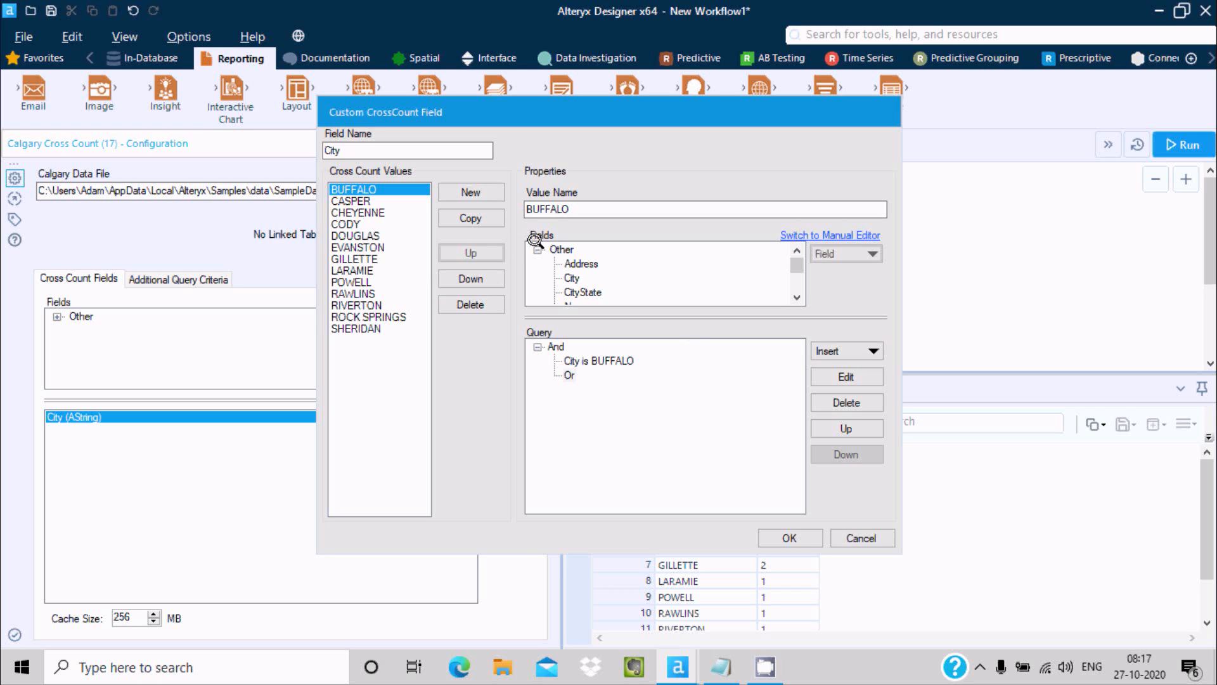
pyautogui.doubleClick(574, 261)
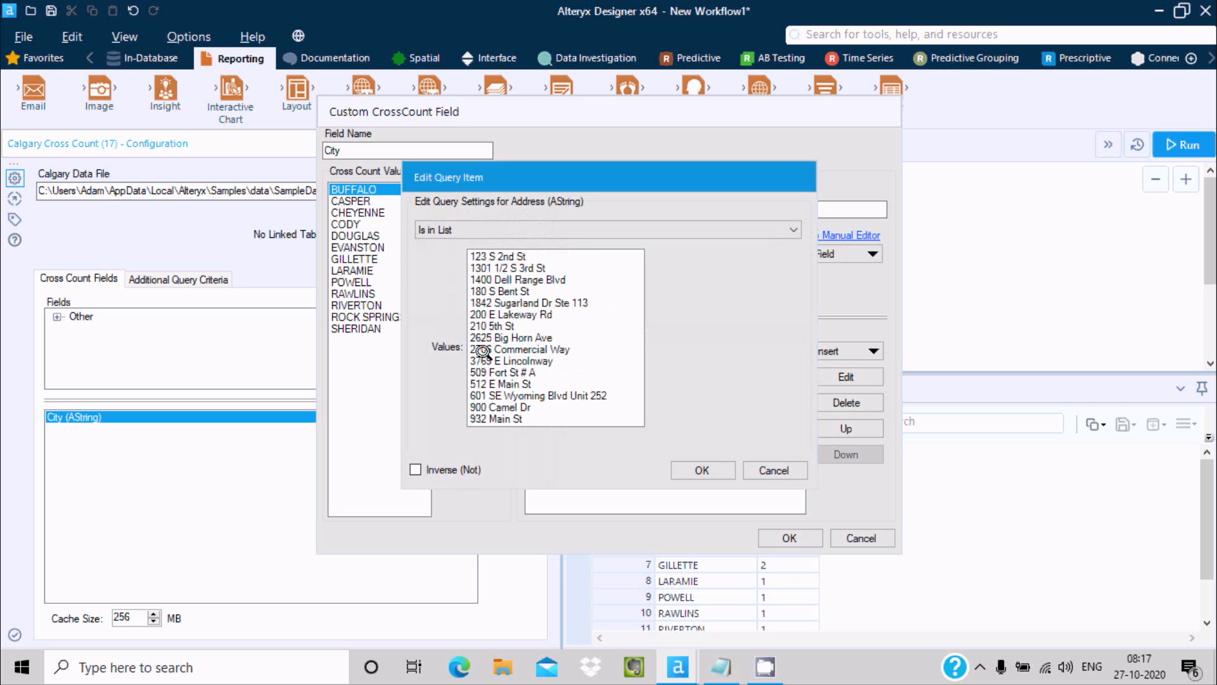
pyautogui.click(487, 360)
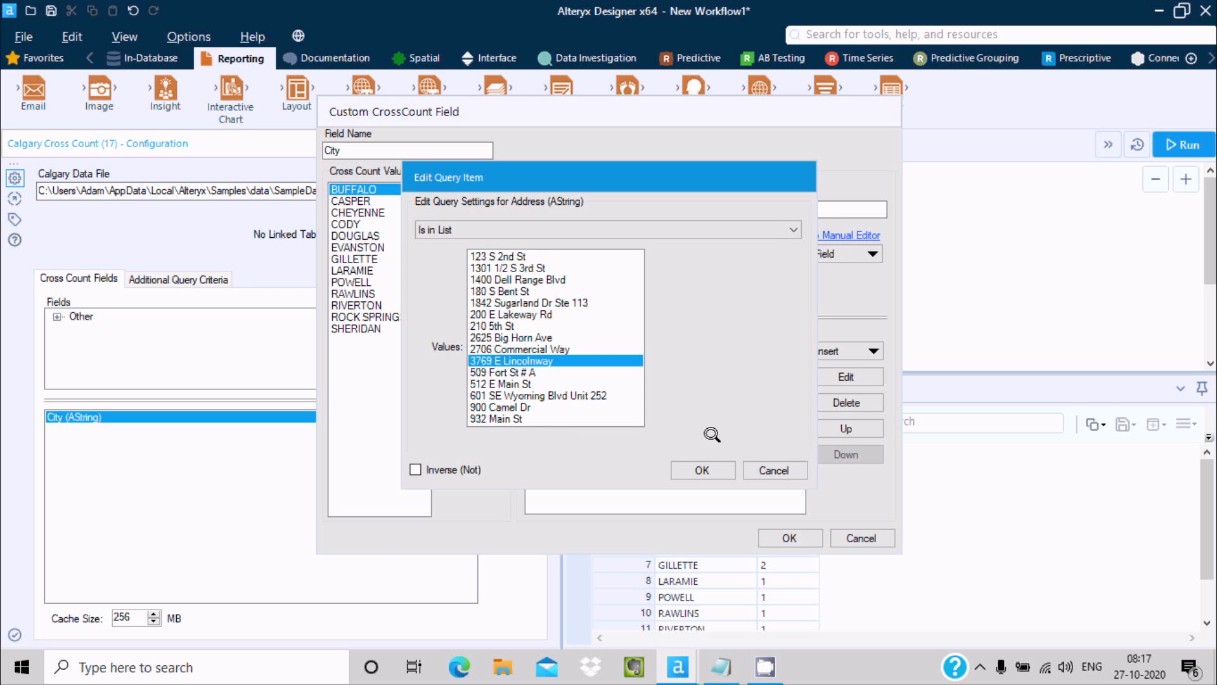
pyautogui.click(702, 470)
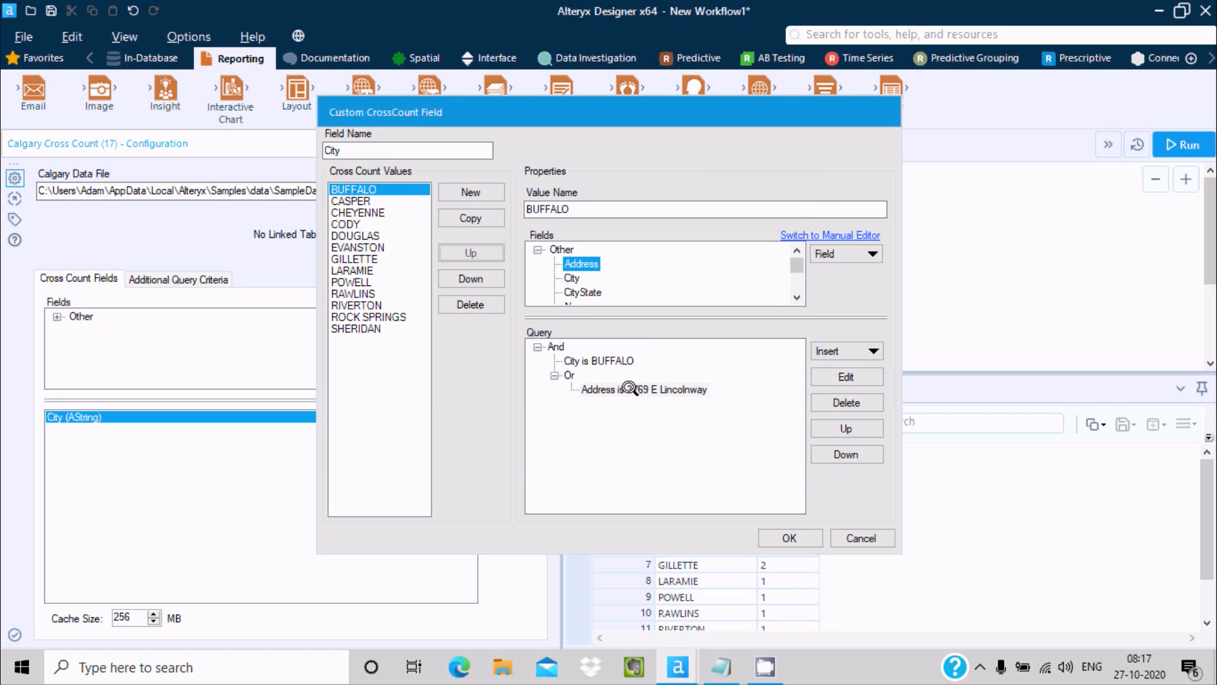
pyautogui.click(786, 536)
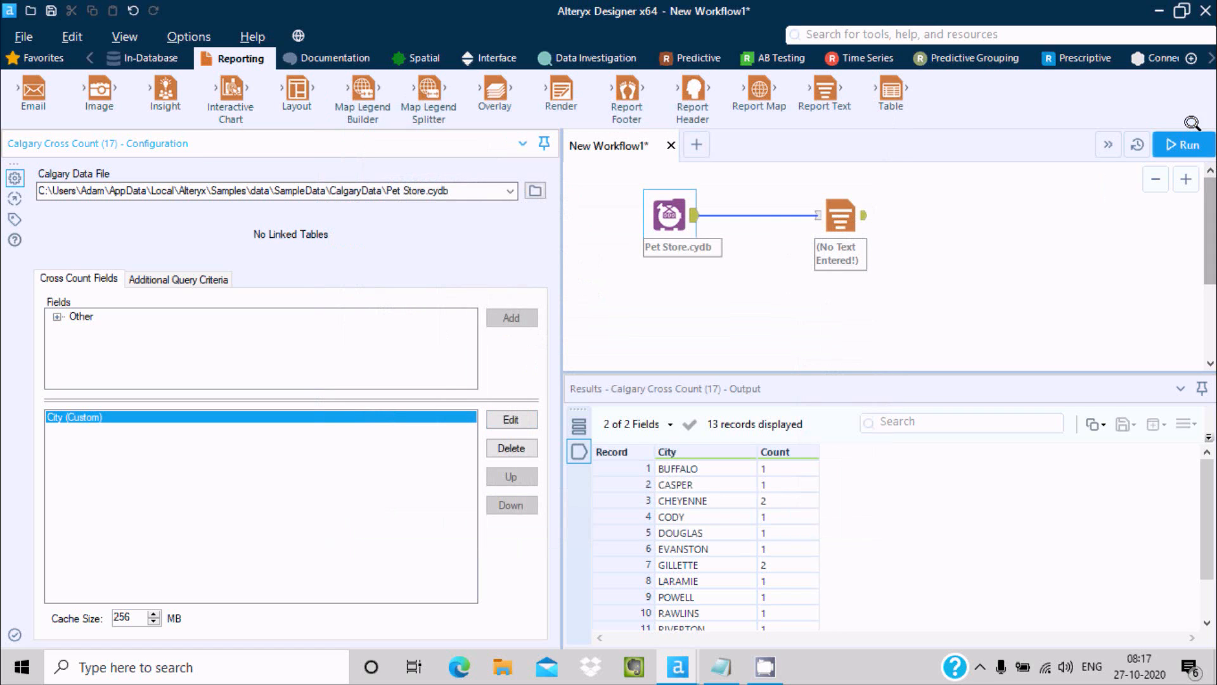
# Step: Run the workflow with the custom City field and review the city counts in the output
pyautogui.click(1183, 143)
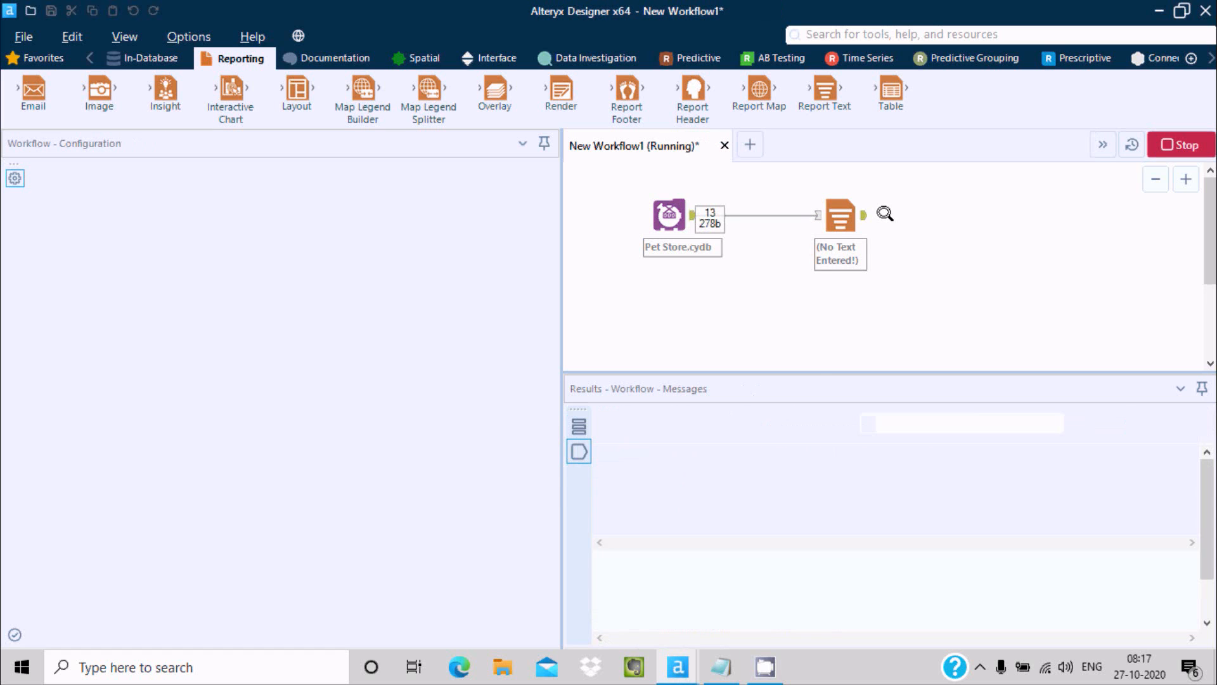
pyautogui.click(767, 400)
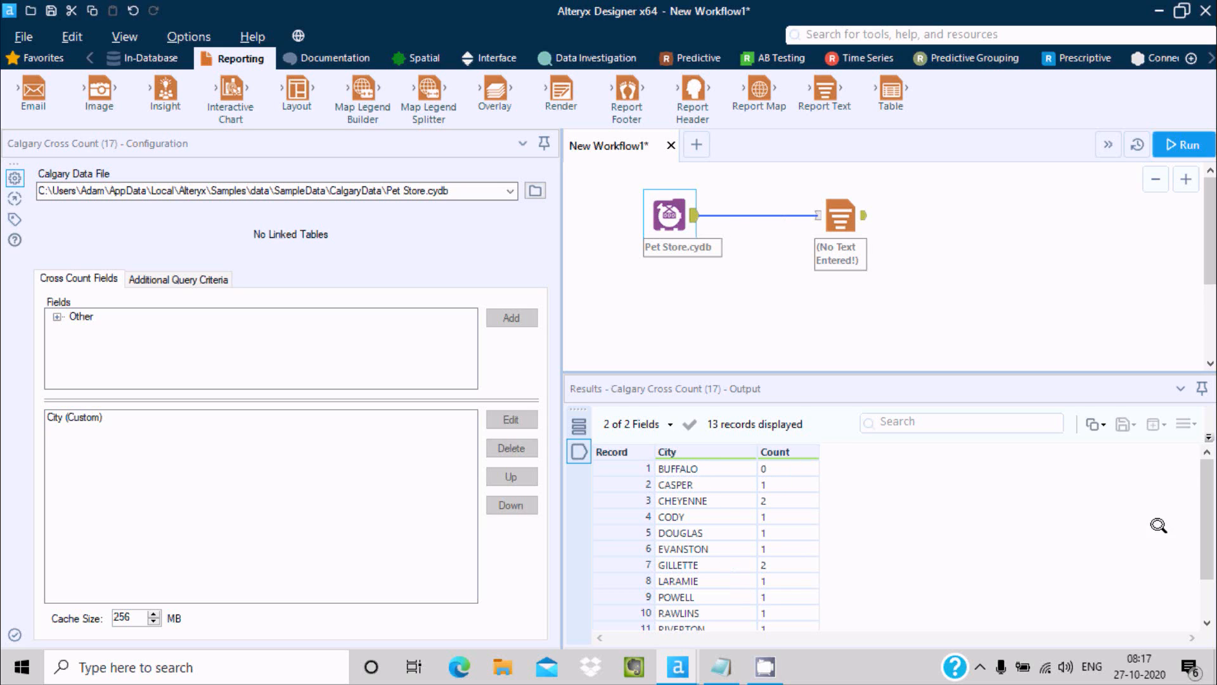
pyautogui.moveTo(1200, 471); pyautogui.dragTo(1181, 443)
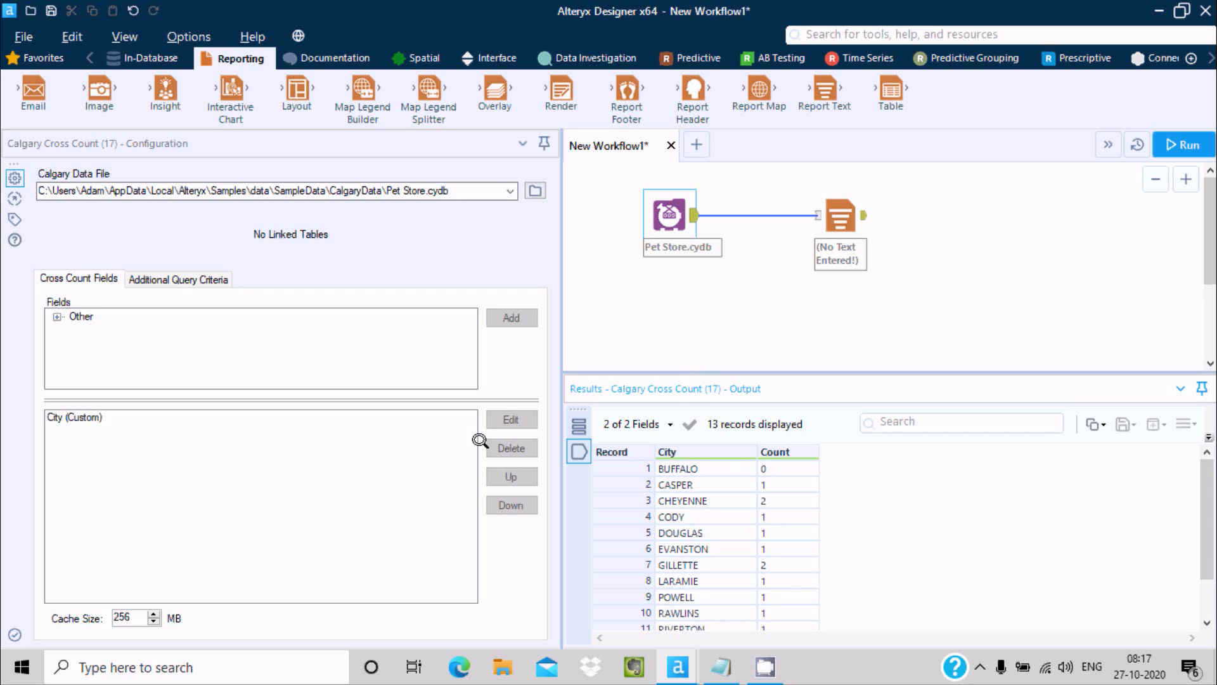
# Step: Open the custom City field's BUFFALO query and check the Buffalo record in the source Pet Store.cydb table
pyautogui.click(52, 417)
pyautogui.click(510, 419)
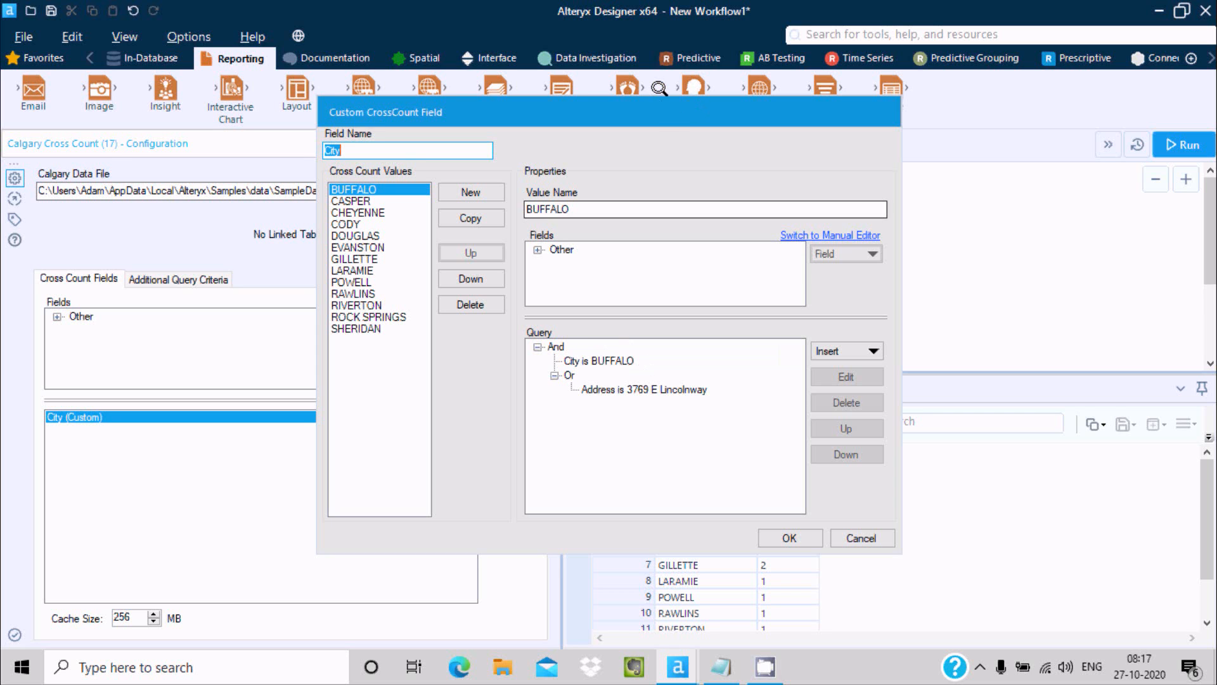
pyautogui.moveTo(663, 114); pyautogui.dragTo(547, 97)
pyautogui.click(673, 667)
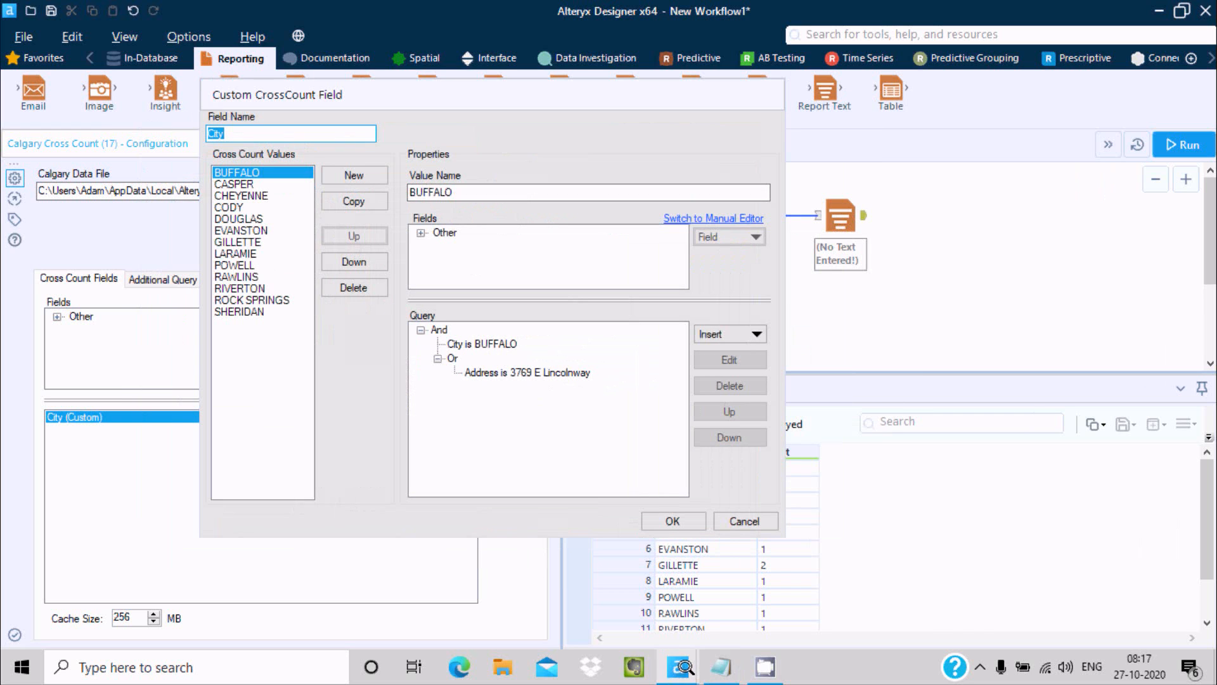
pyautogui.click(677, 564)
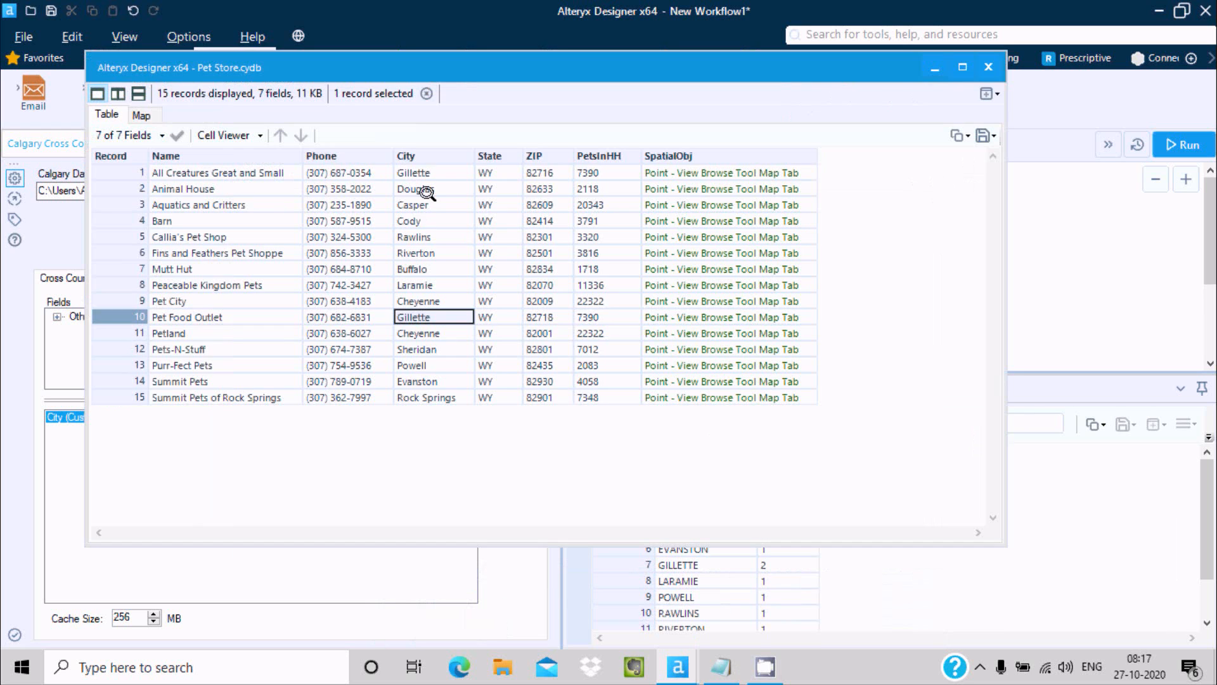
pyautogui.click(418, 268)
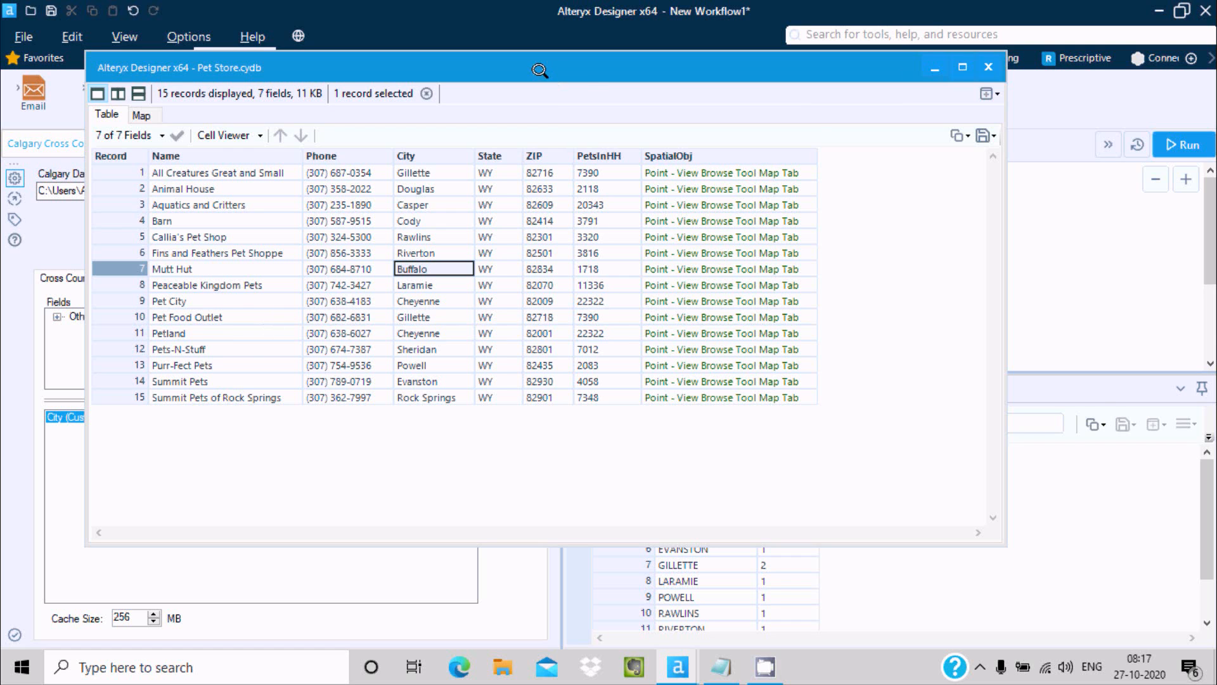
# Step: Compare the BUFFALO query with the source table, close both windows, and check the BUFFALO count in the output
pyautogui.moveTo(539, 69); pyautogui.dragTo(1121, 173)
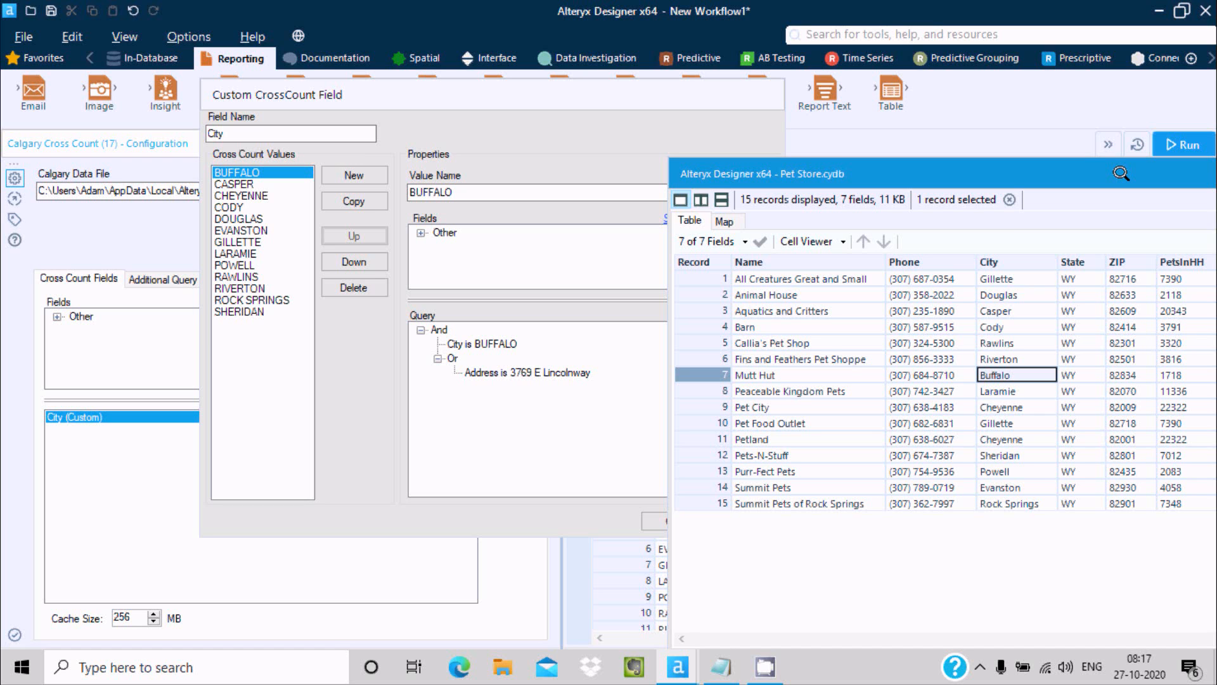
pyautogui.moveTo(1121, 173); pyautogui.dragTo(694, 175)
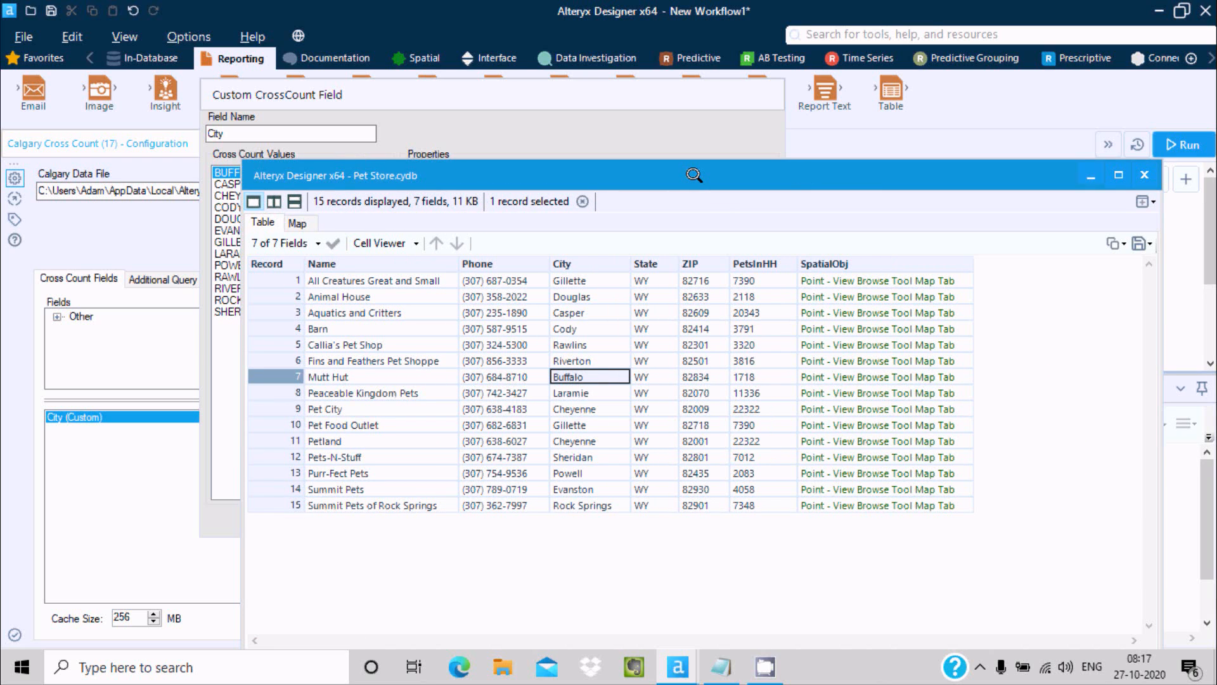
pyautogui.moveTo(695, 175); pyautogui.dragTo(691, 175)
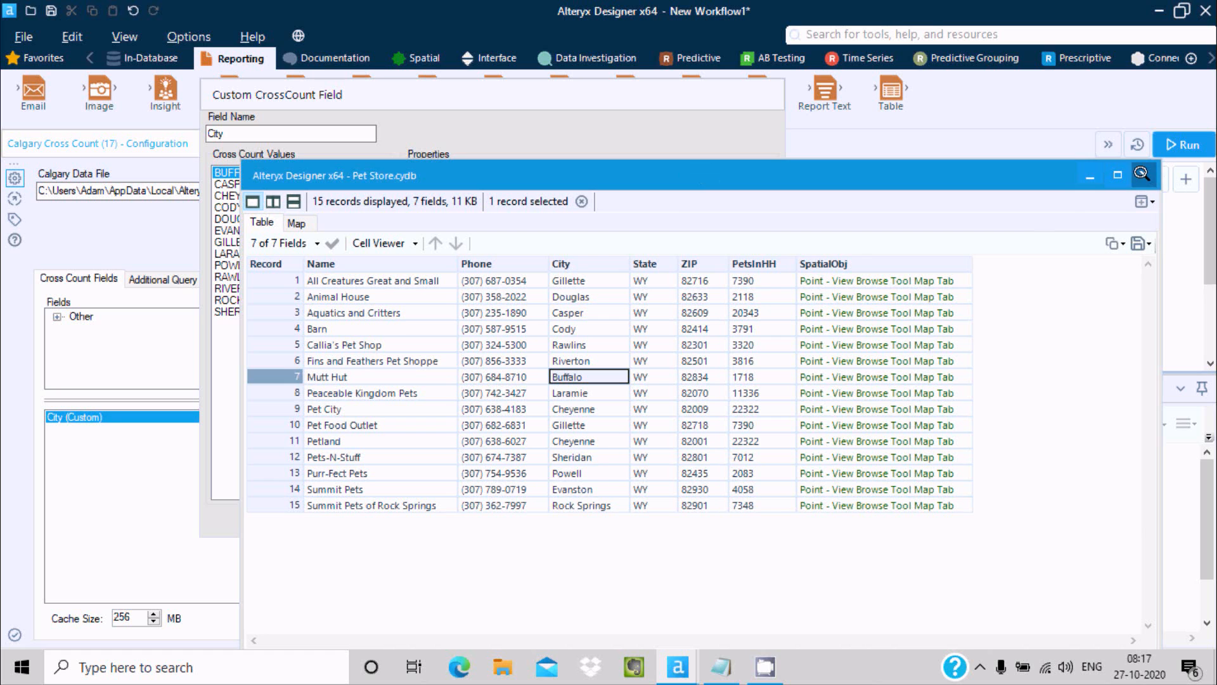
pyautogui.click(1135, 175)
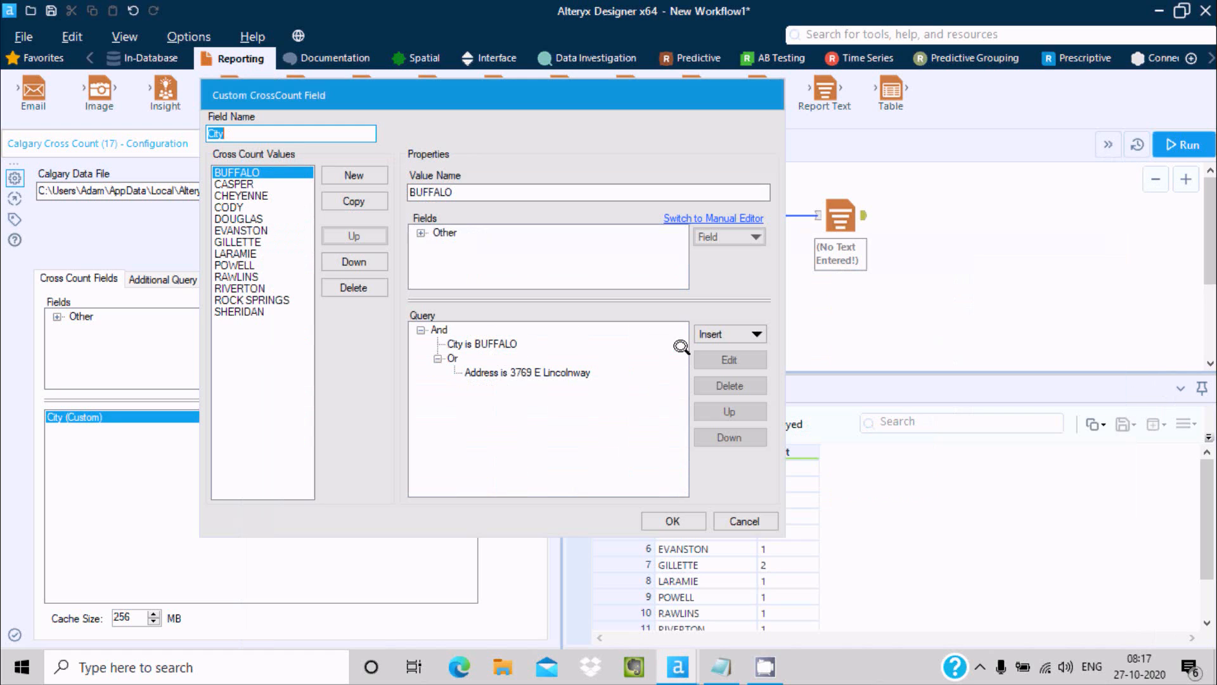
pyautogui.click(663, 520)
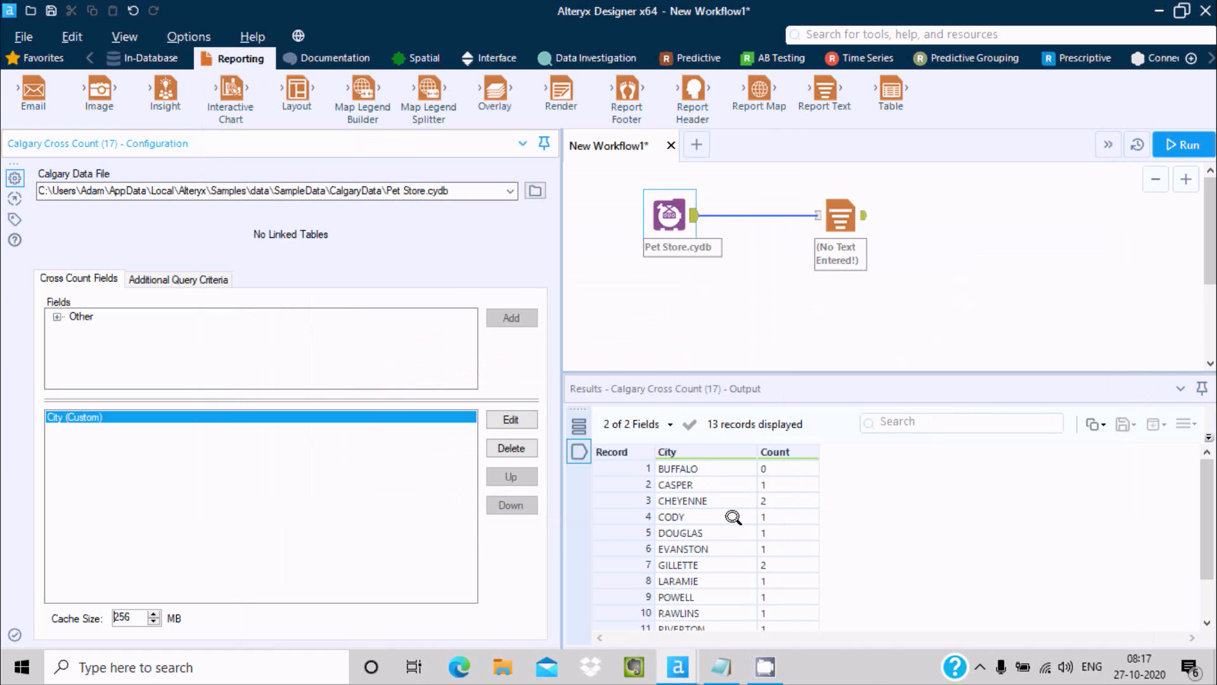
pyautogui.click(763, 469)
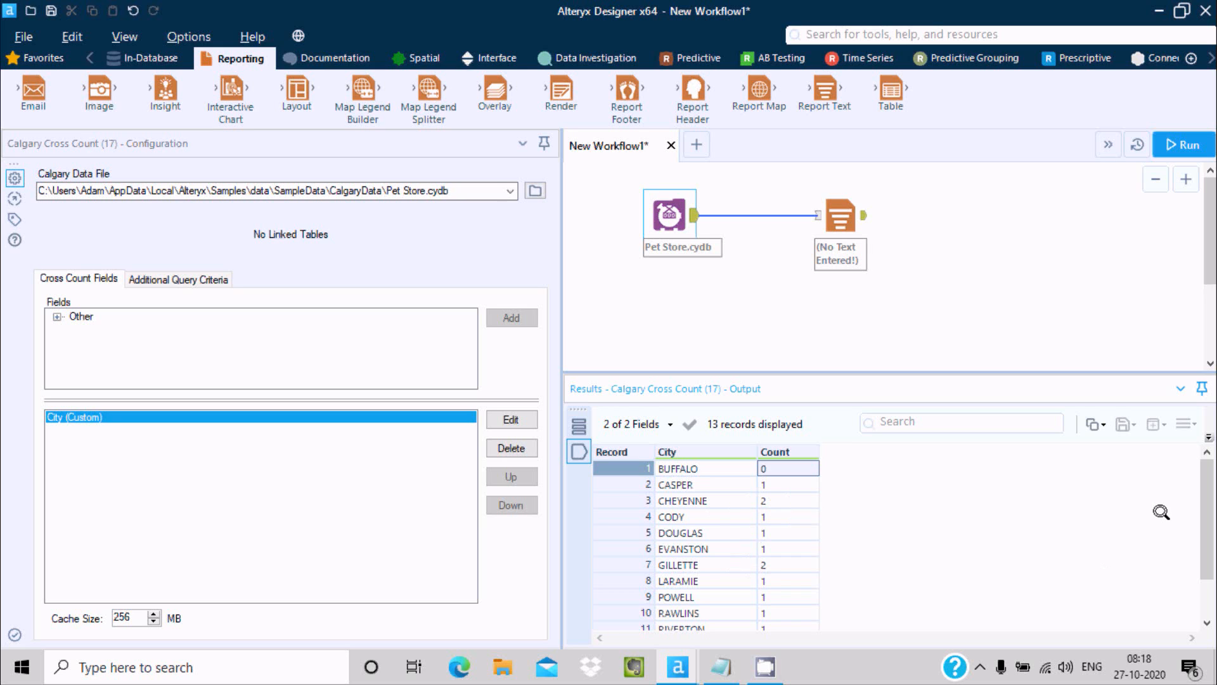
pyautogui.moveTo(1197, 463)
pyautogui.mouseDown()
pyautogui.moveTo(1198, 512)
pyautogui.moveTo(1198, 462)
pyautogui.mouseUp()
# Step: Move the Or group above the City condition in the BUFFALO query, save the custom City field, and run the workflow
pyautogui.click(57, 315)
pyautogui.click(510, 419)
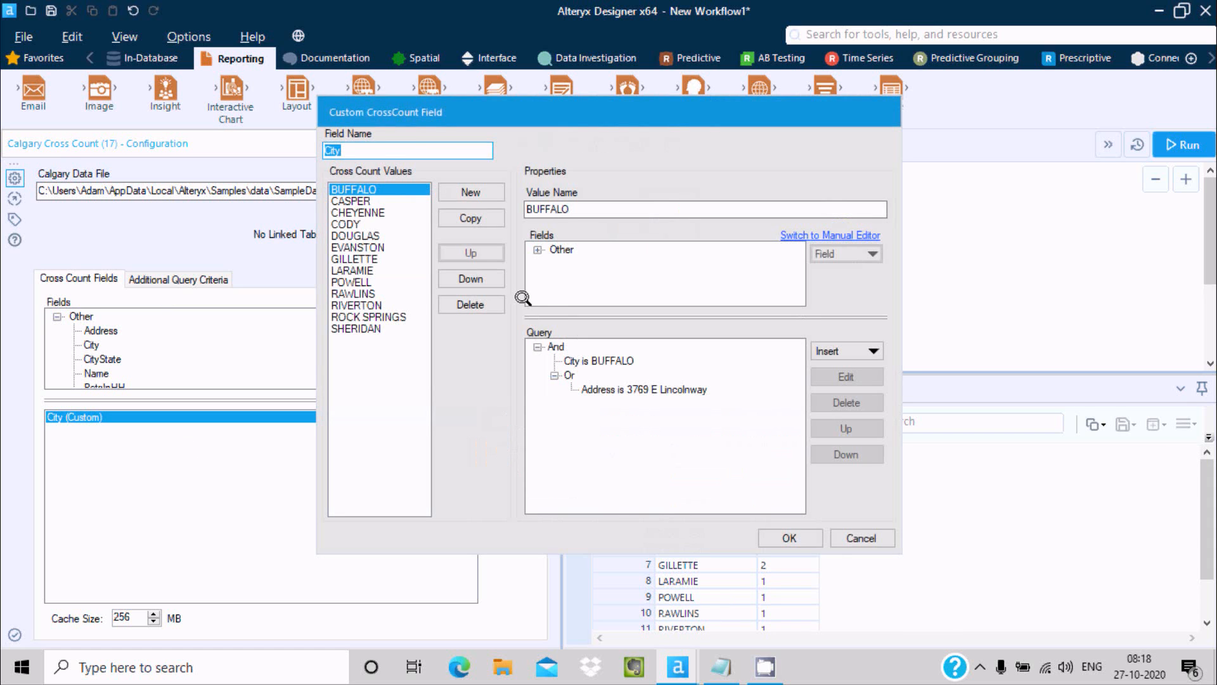
pyautogui.click(538, 248)
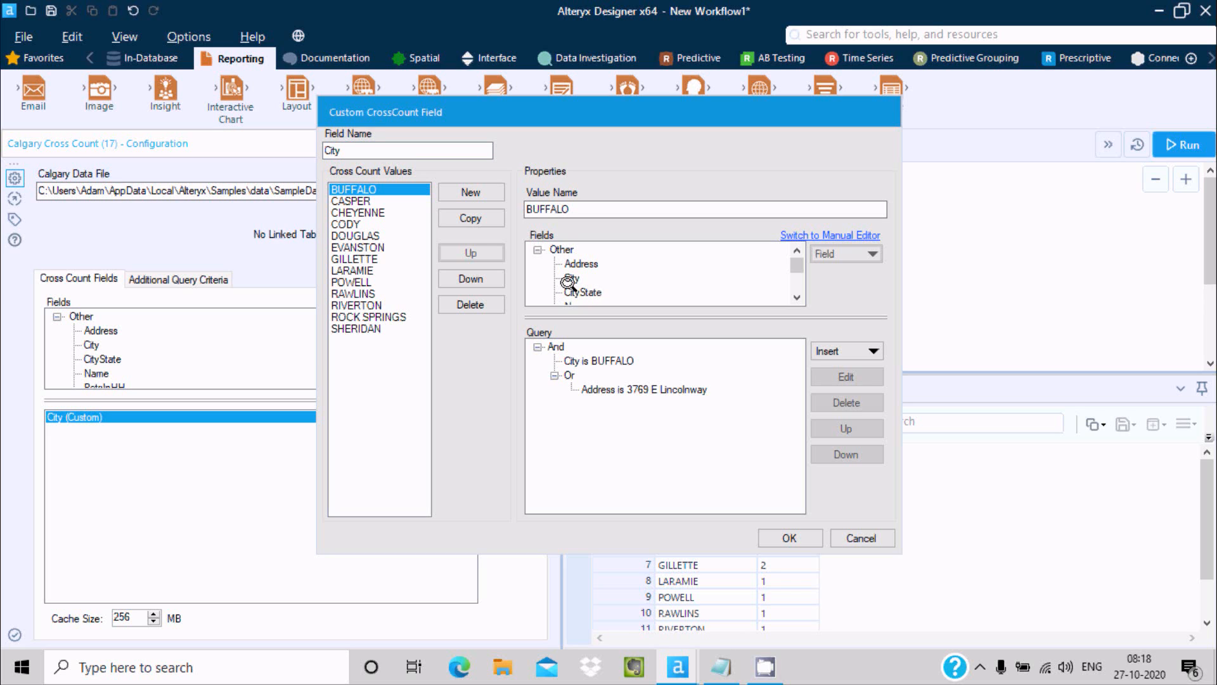
pyautogui.click(570, 374)
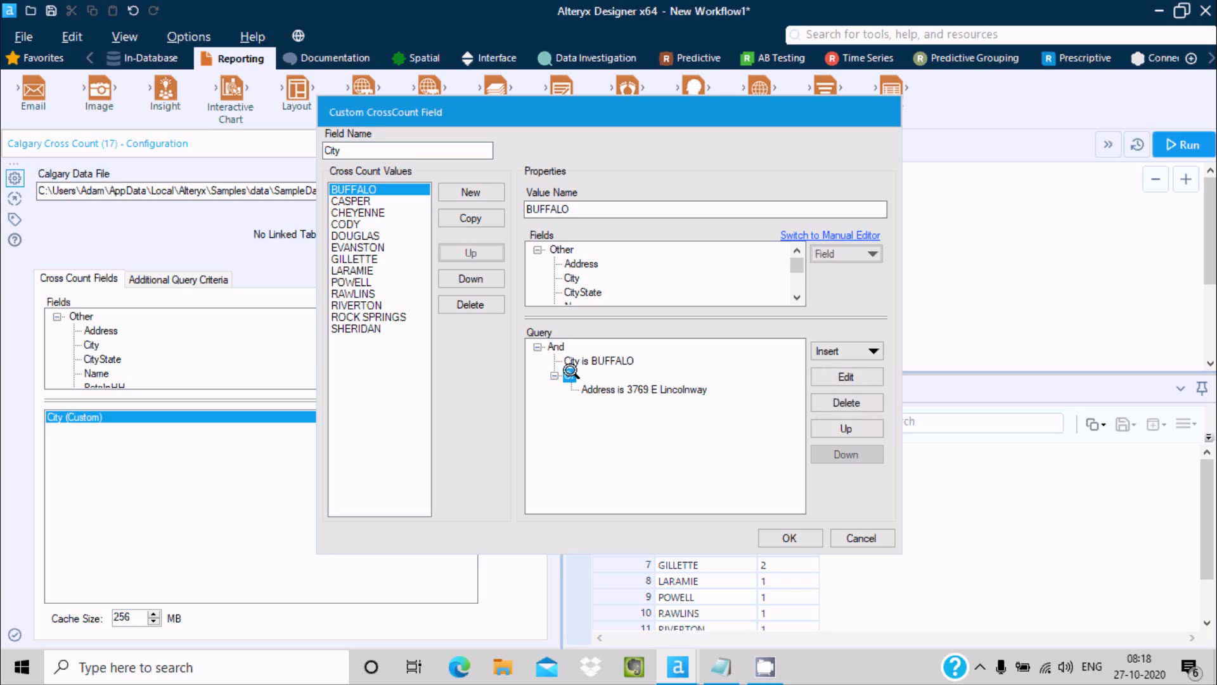
pyautogui.click(835, 423)
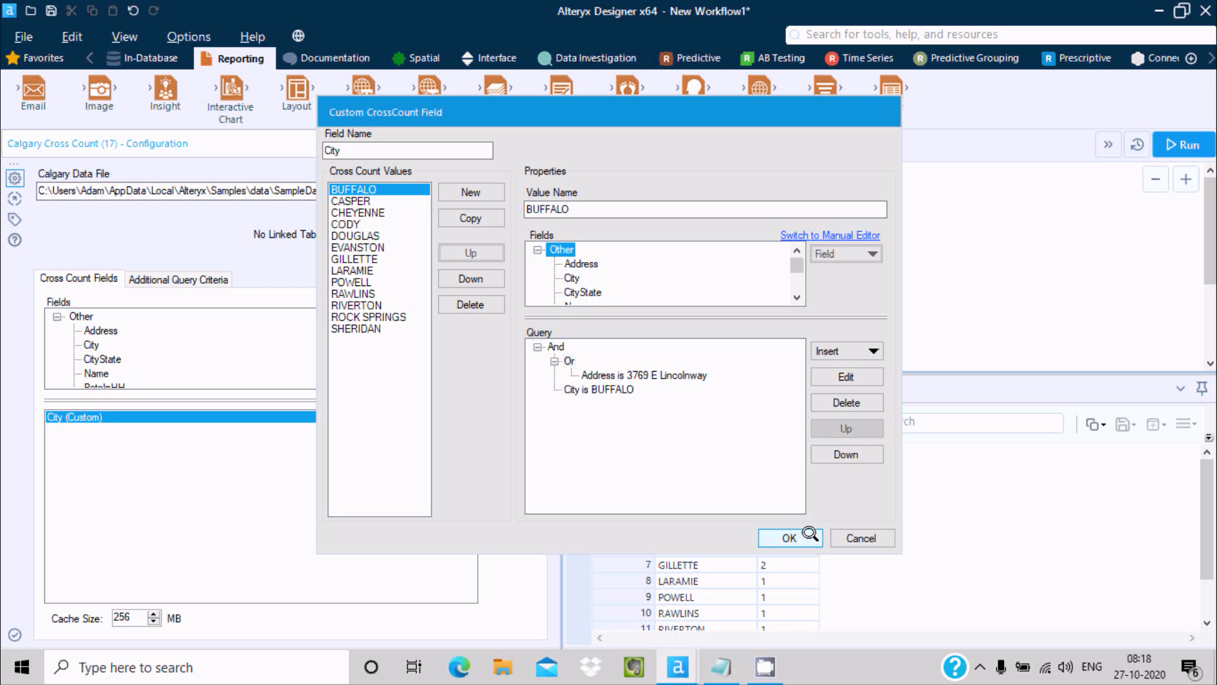
pyautogui.click(789, 537)
pyautogui.click(1183, 151)
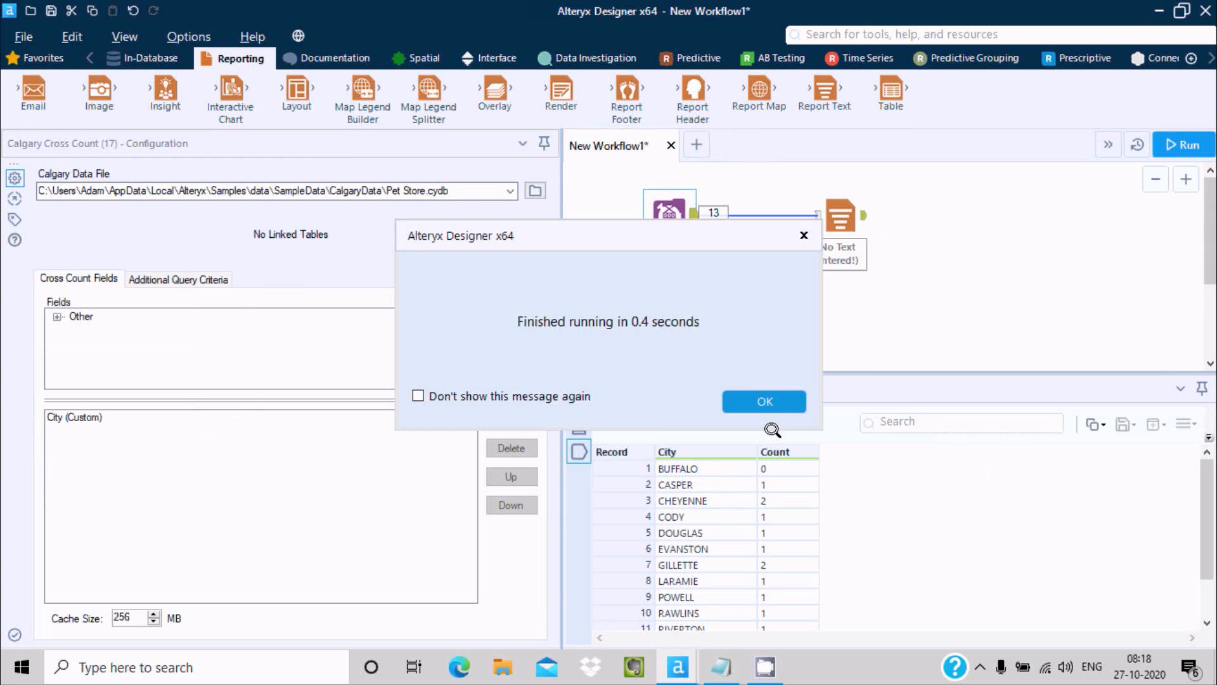
pyautogui.click(752, 399)
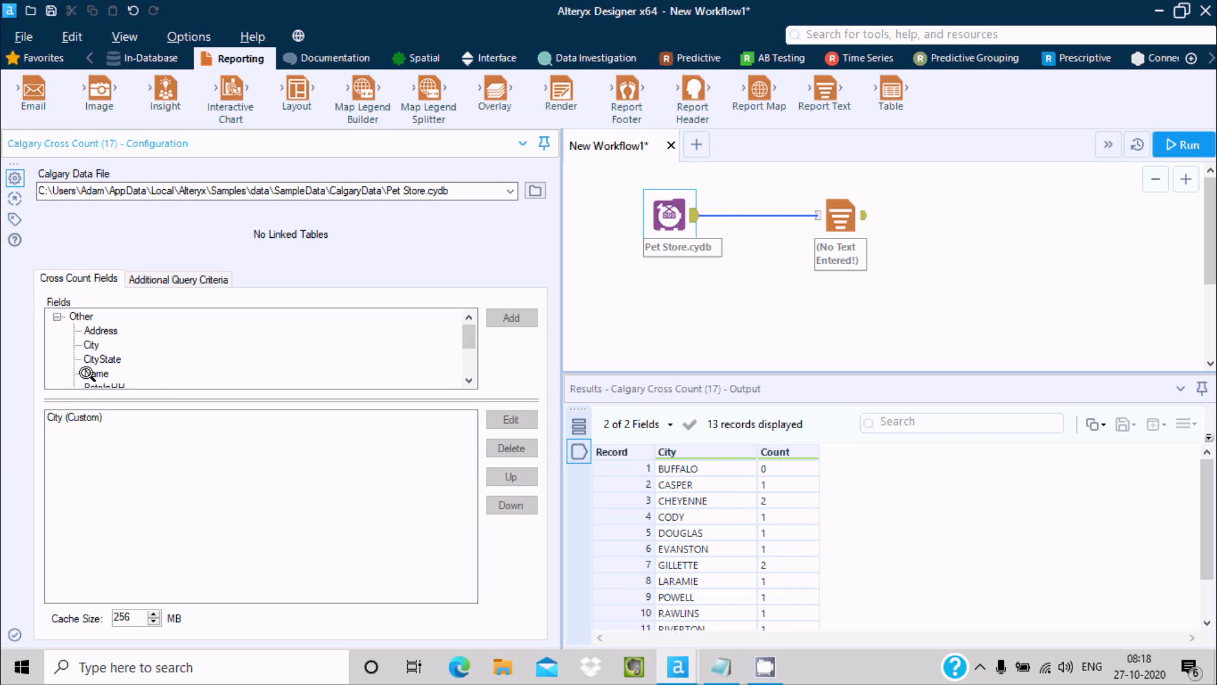
# Step: Add the Name field twice to the cross count fields and run the workflow
pyautogui.doubleClick(86, 373)
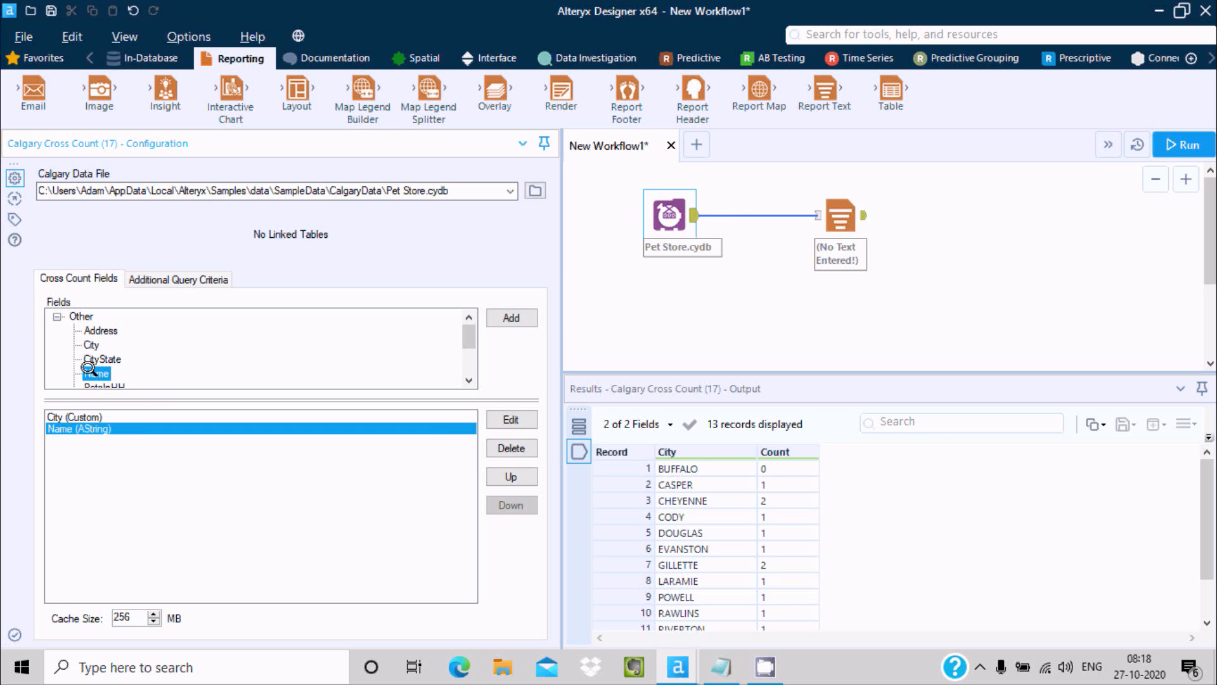
pyautogui.click(515, 319)
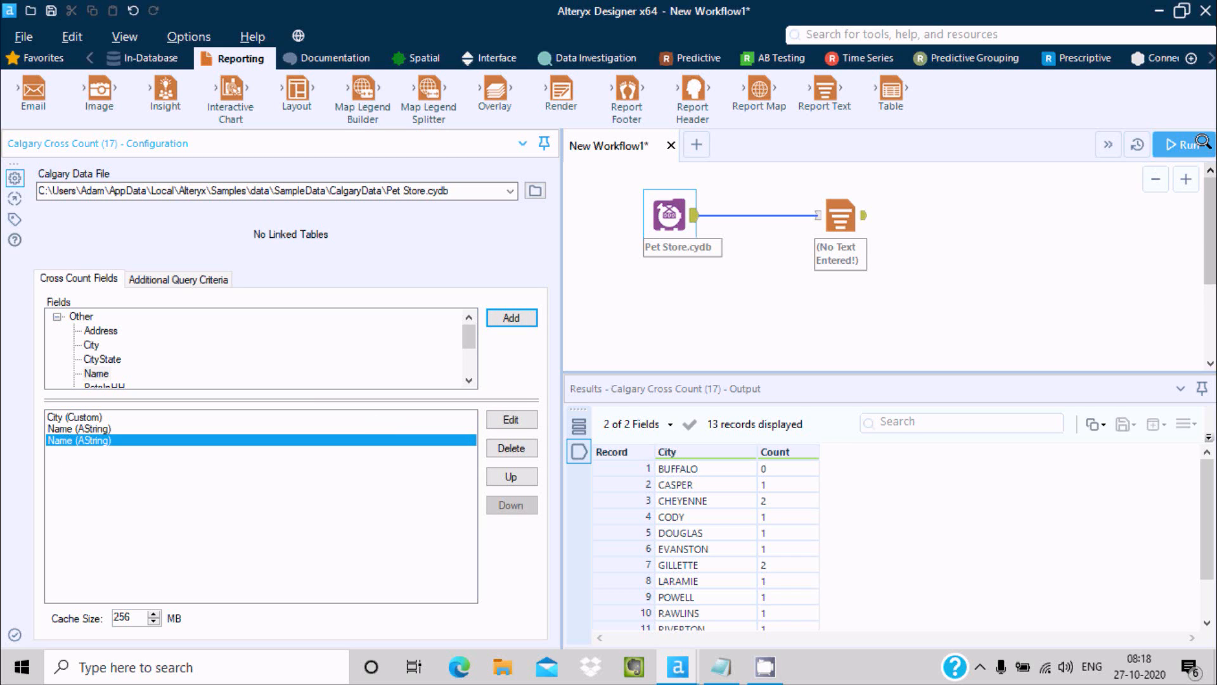
pyautogui.click(1093, 206)
pyautogui.hotkey('ctrl', 'r')
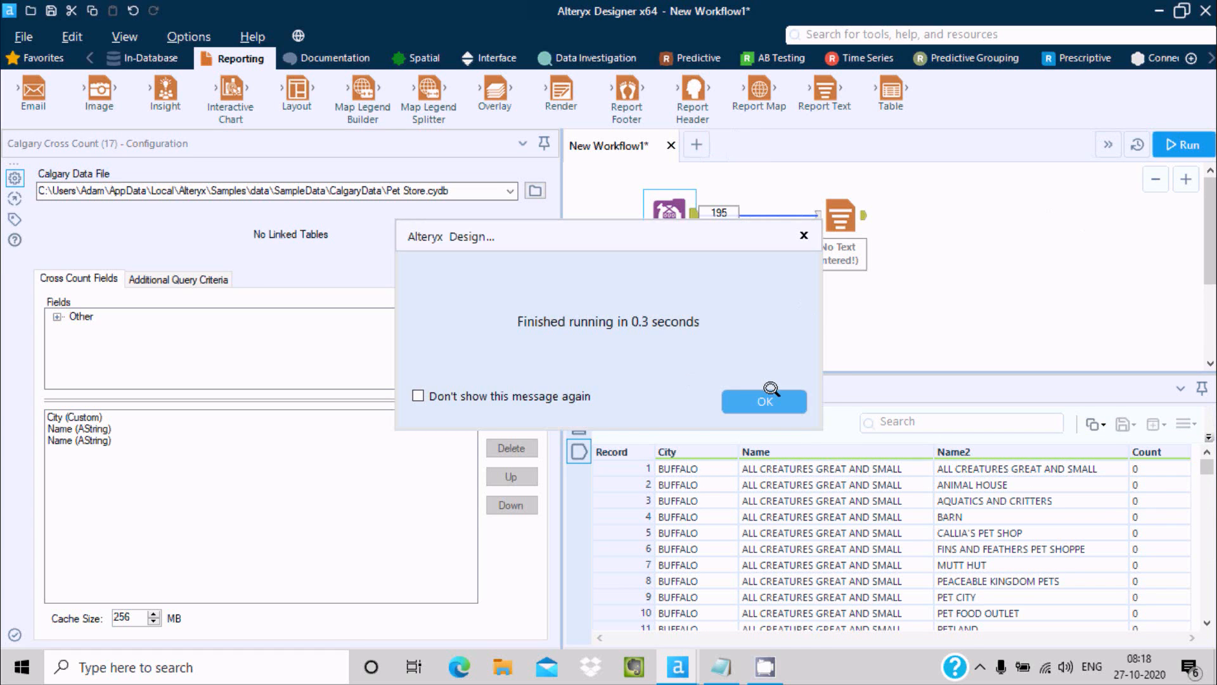
pyautogui.click(768, 397)
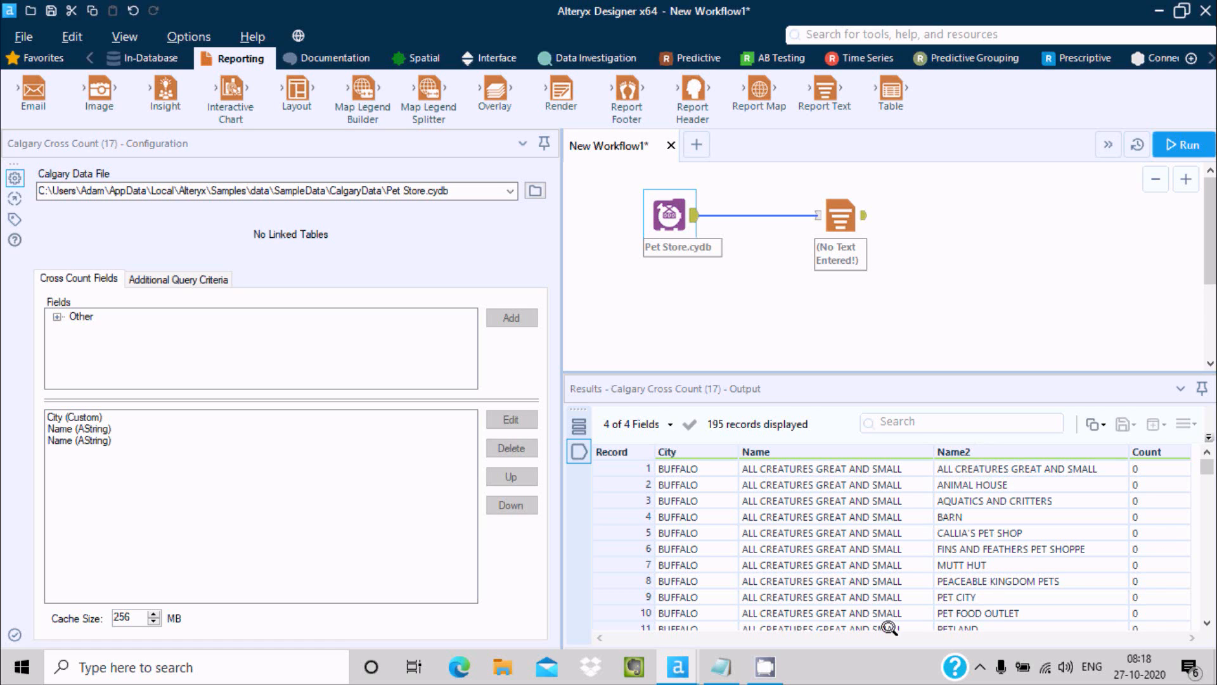
# Step: Examine the cross count output by City and Name, and review the BUFFALO query of the custom City field
pyautogui.moveTo(1207, 464); pyautogui.dragTo(1200, 435)
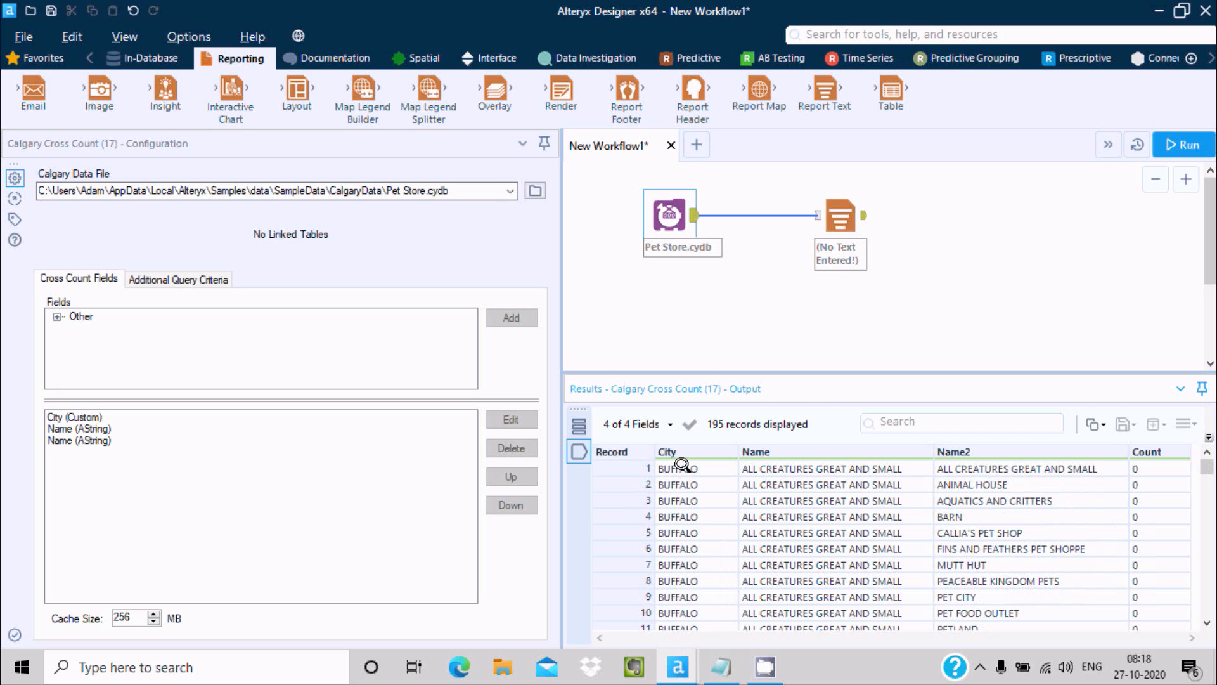
pyautogui.moveTo(1202, 477); pyautogui.dragTo(1178, 431)
pyautogui.click(127, 416)
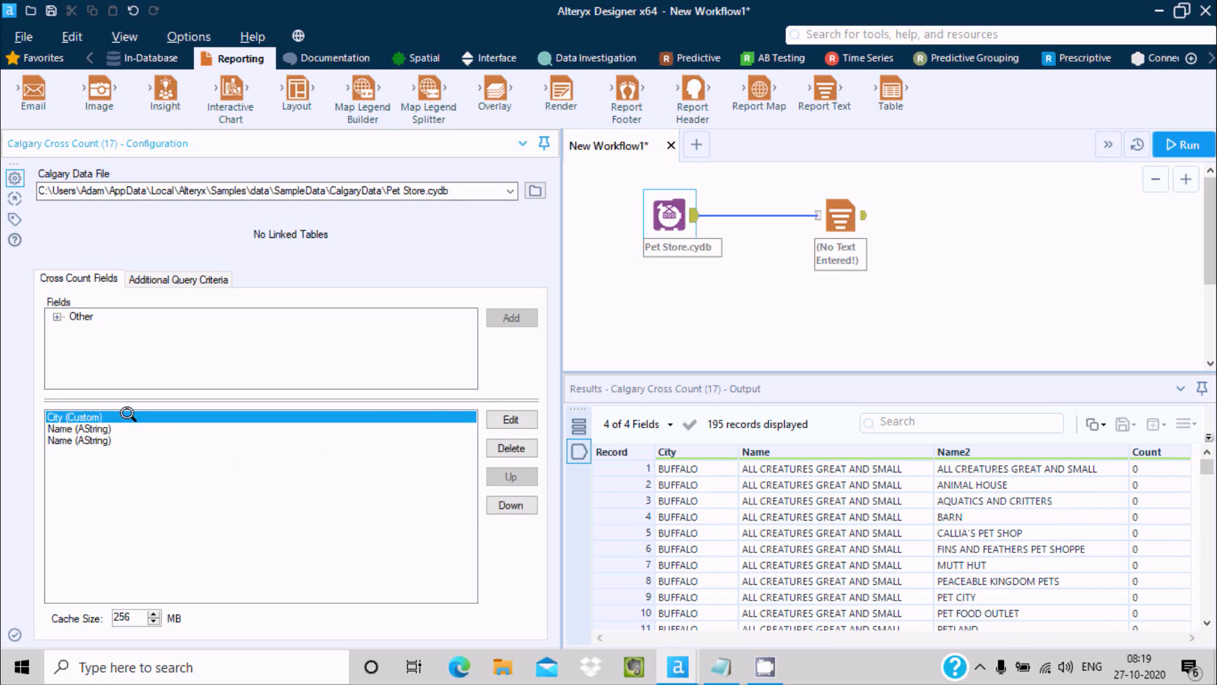
pyautogui.click(498, 415)
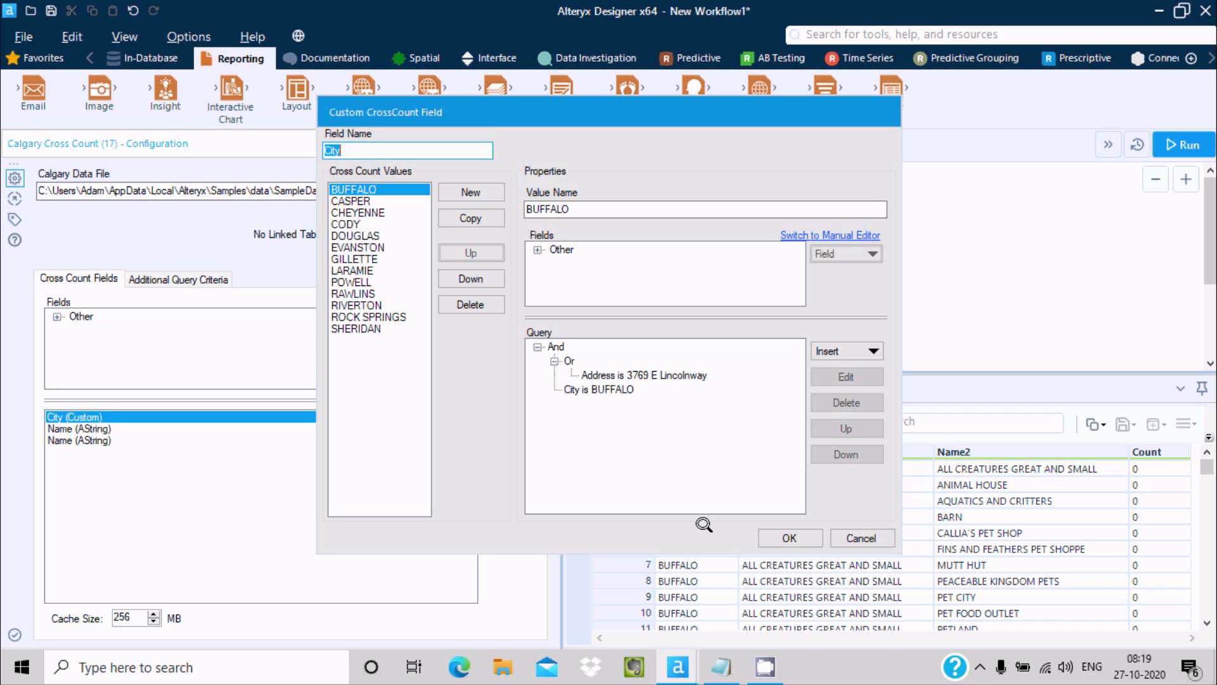
pyautogui.click(786, 536)
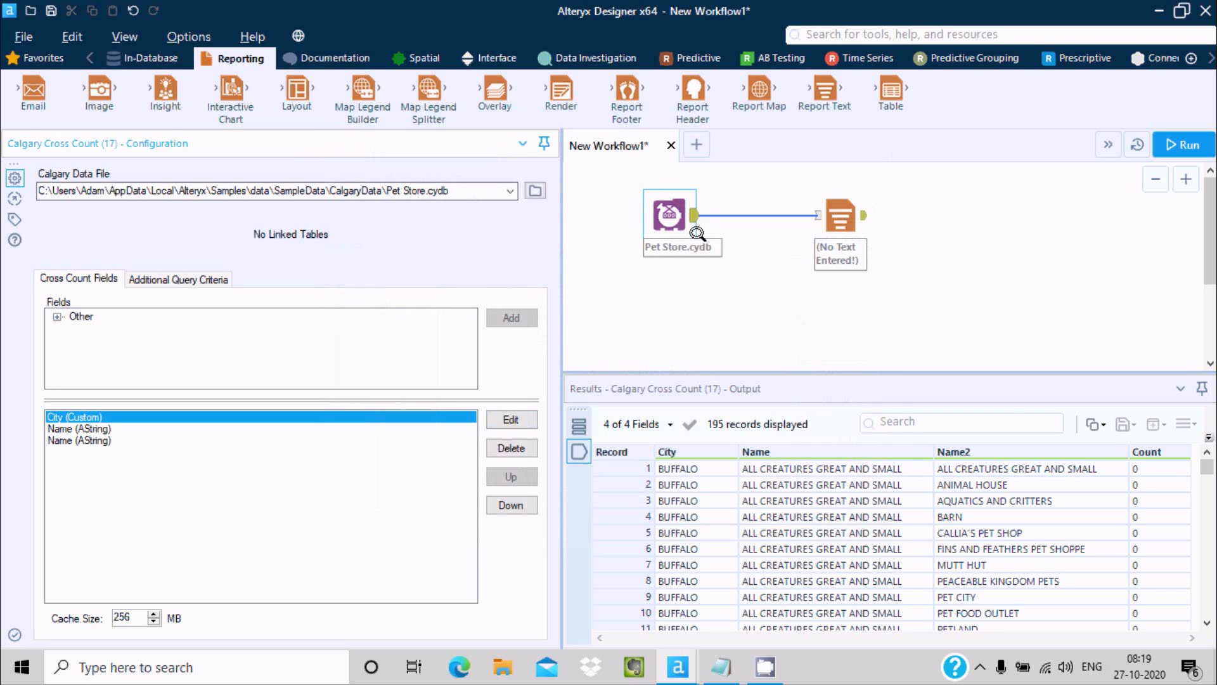
pyautogui.click(669, 198)
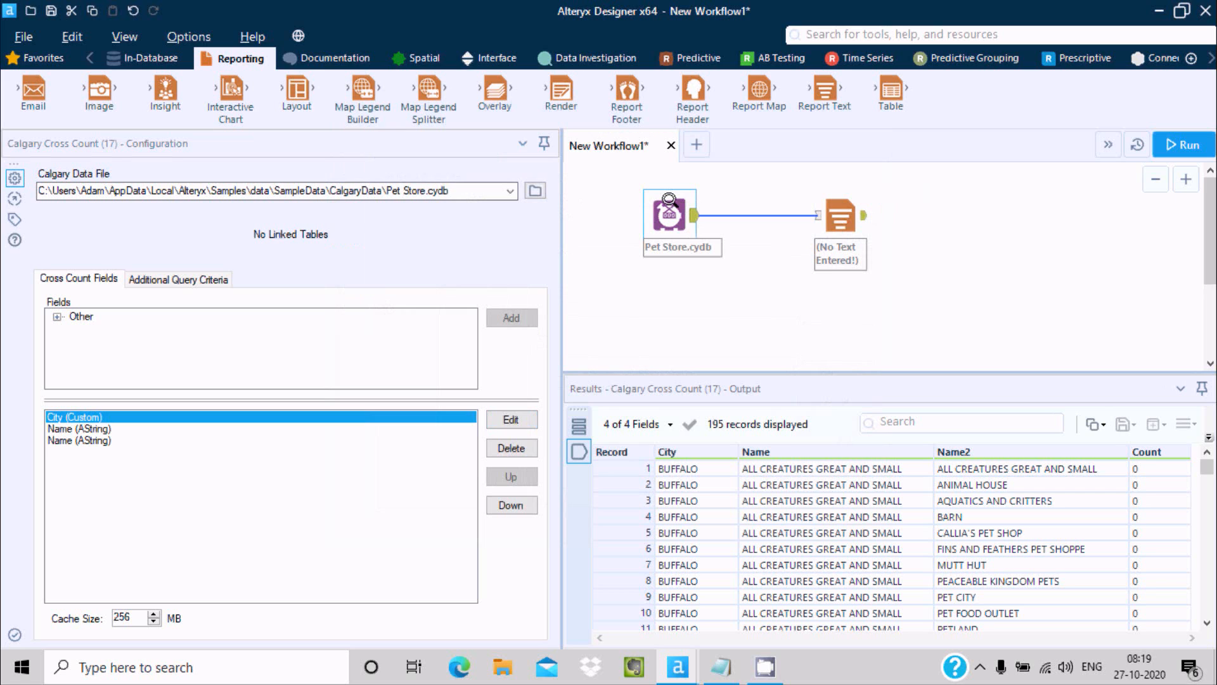